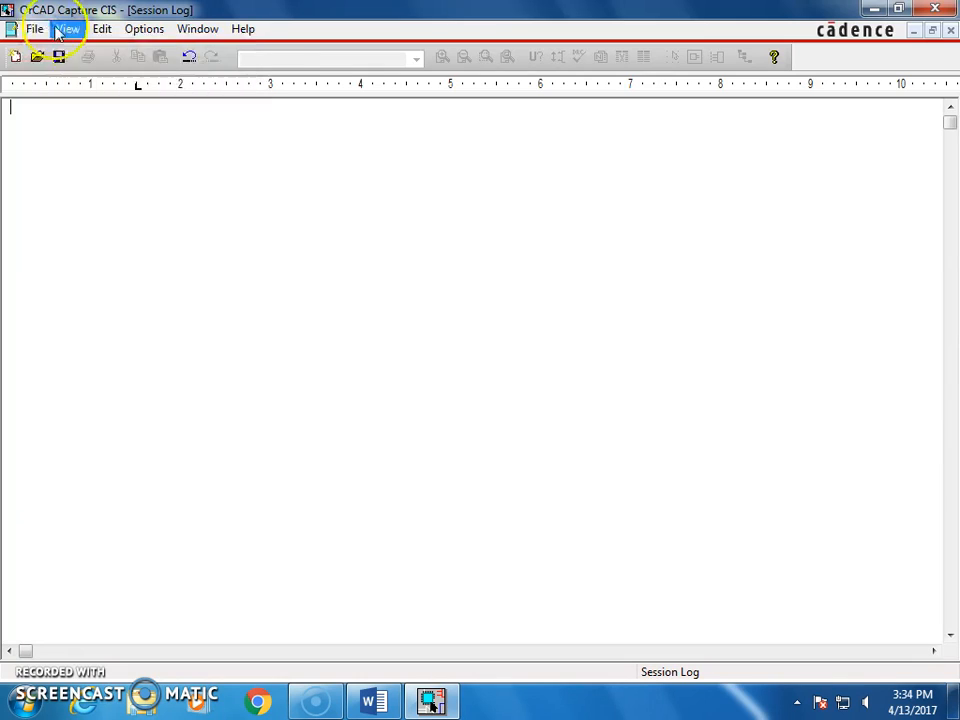
mouse_move(143, 33)
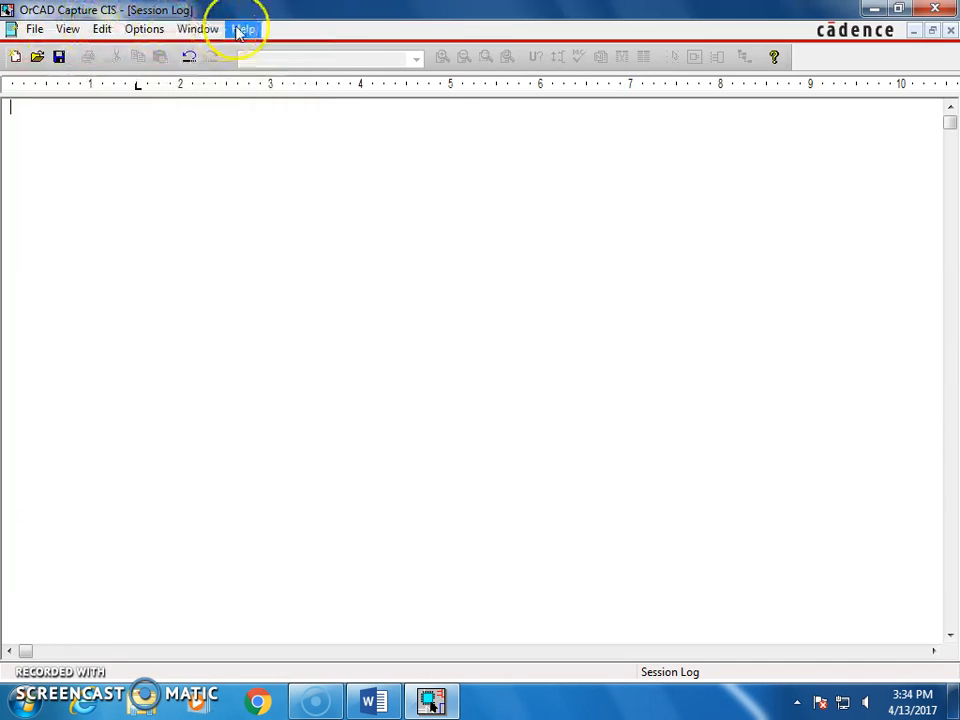
mouse_move(245, 33)
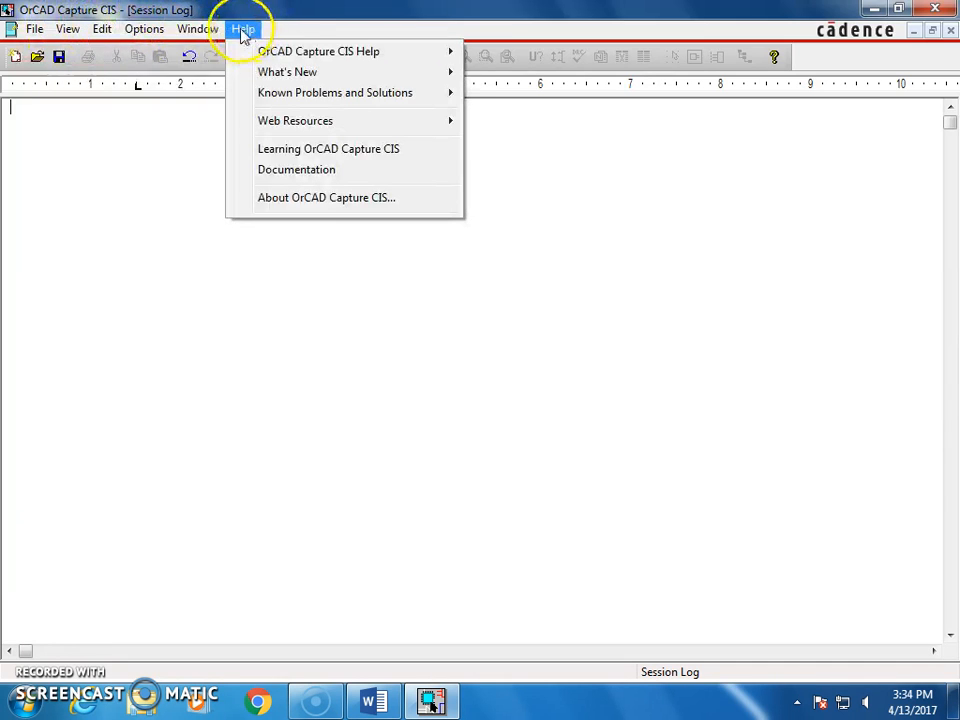
mouse_move(35, 30)
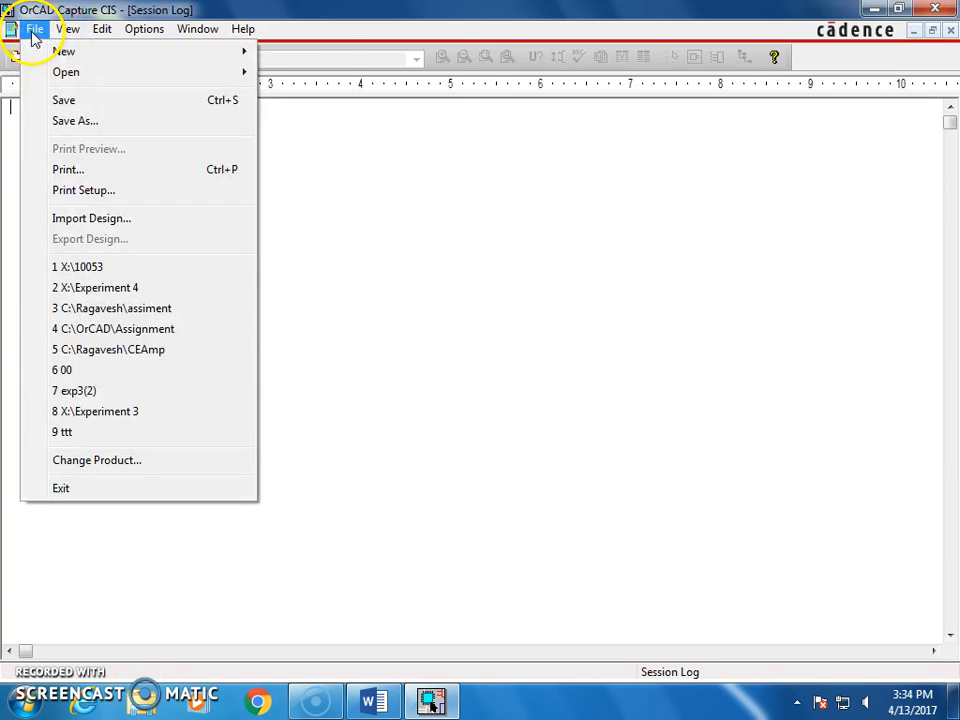
Create a folder named Demo on the Windows desktop and place it below the Xilinx PlanAhead shortcut.
left_click(874, 9)
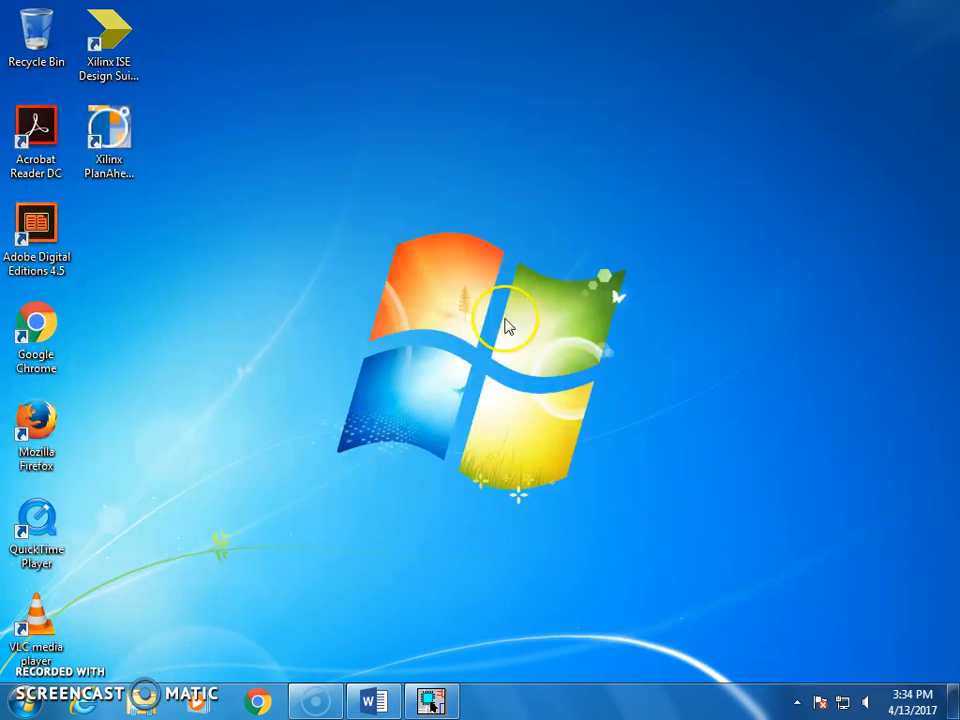
right_click(137, 256)
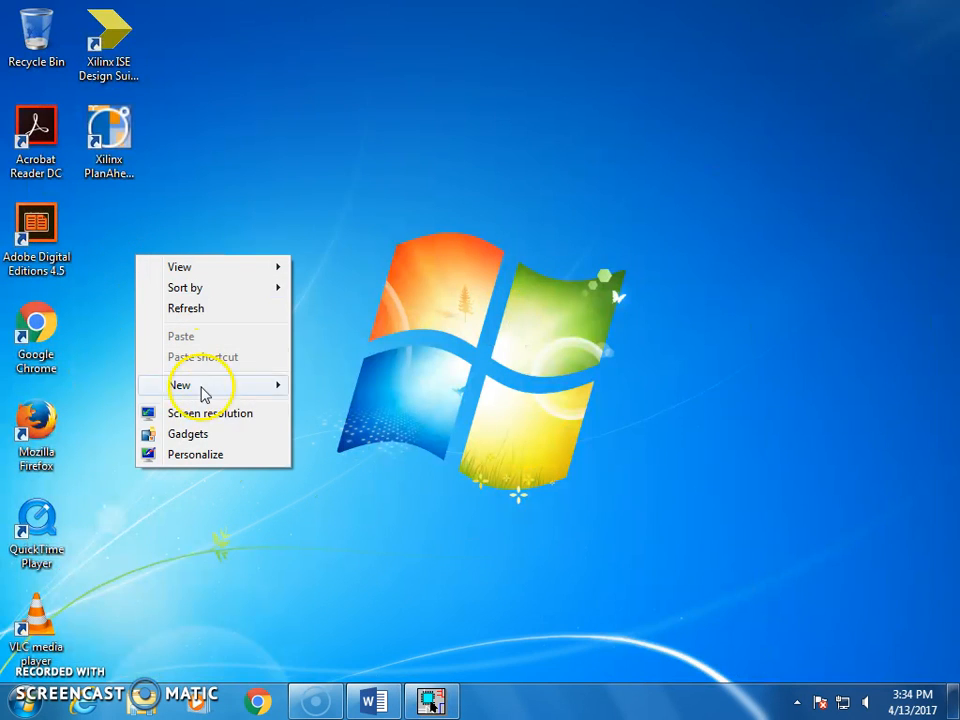
mouse_move(214, 388)
left_click(331, 387)
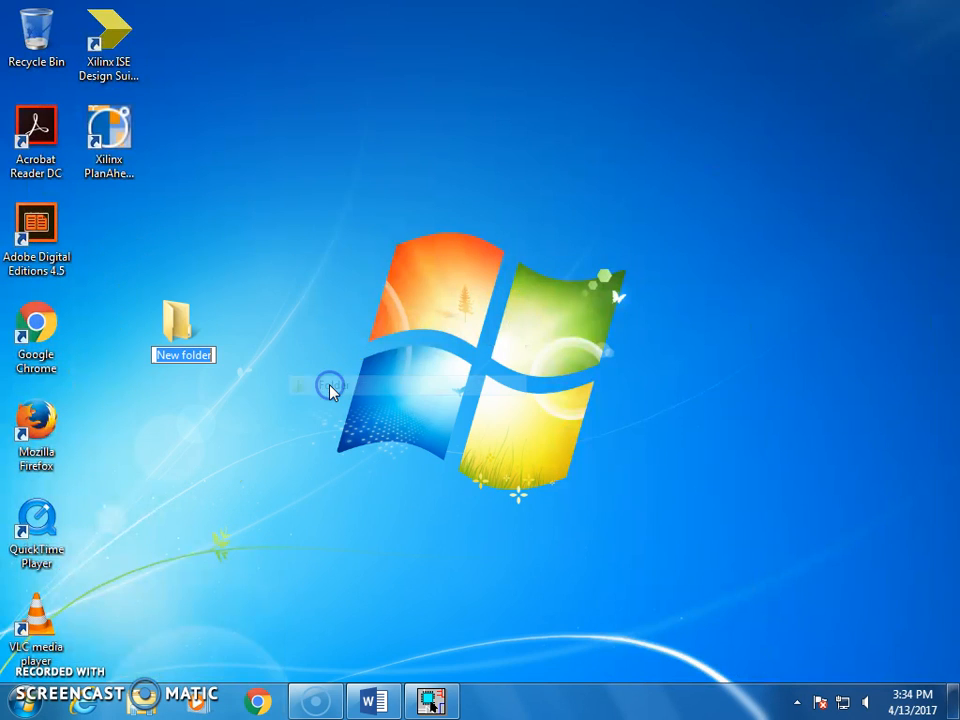
type("Demo")
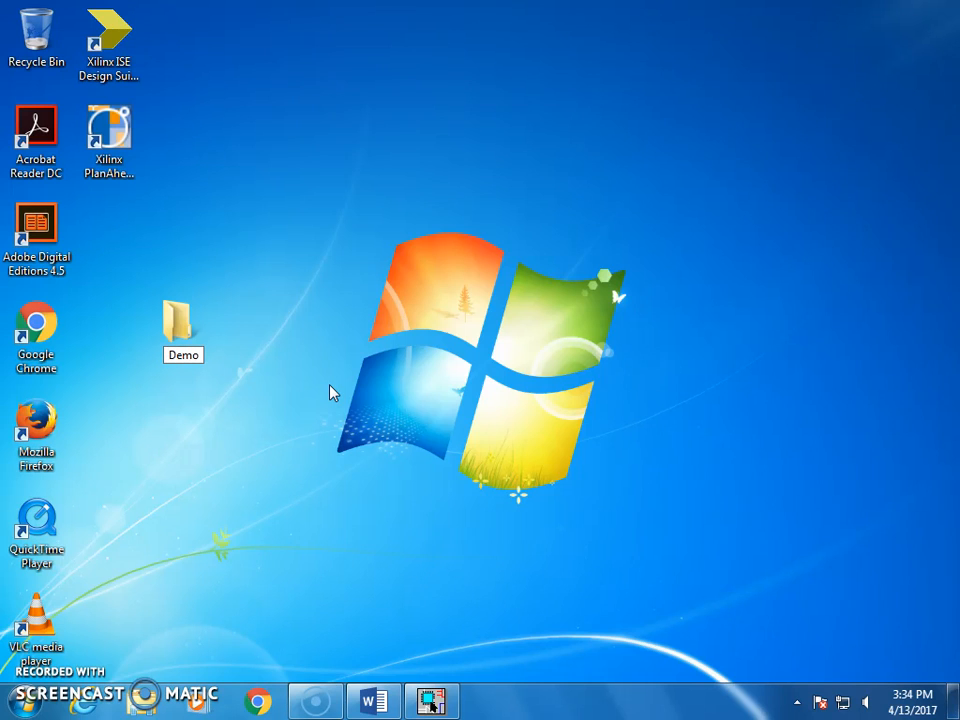
key("Return")
left_click(180, 326)
left_click_drag(181, 329, 133, 231)
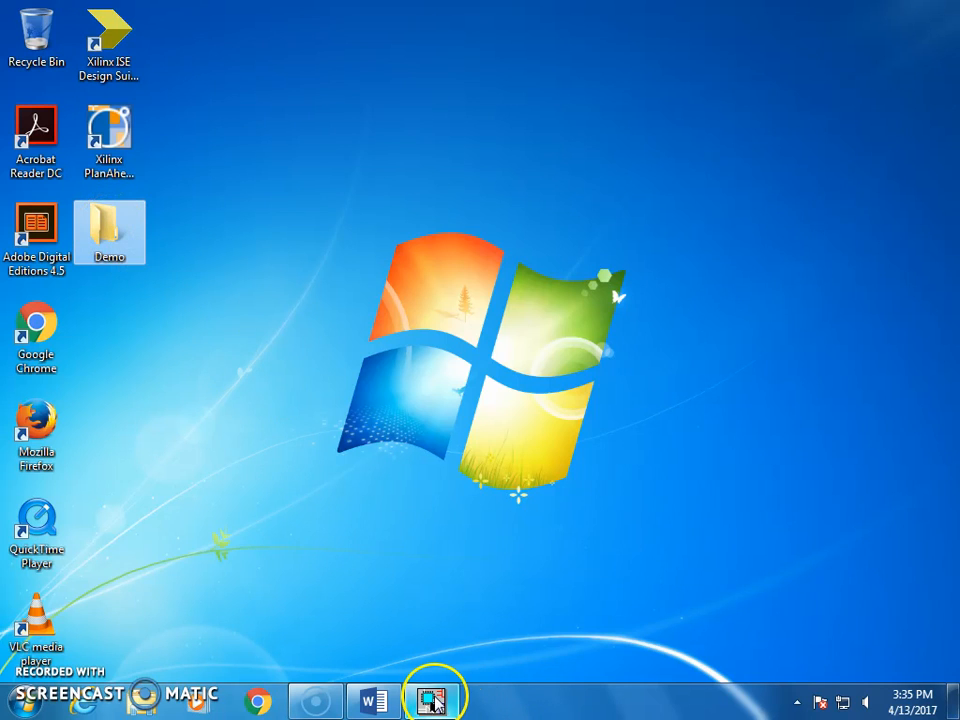
Switch back to OrCAD Capture and set up a new Analog or Mixed A/D project named DC_Lab1.
left_click(433, 703)
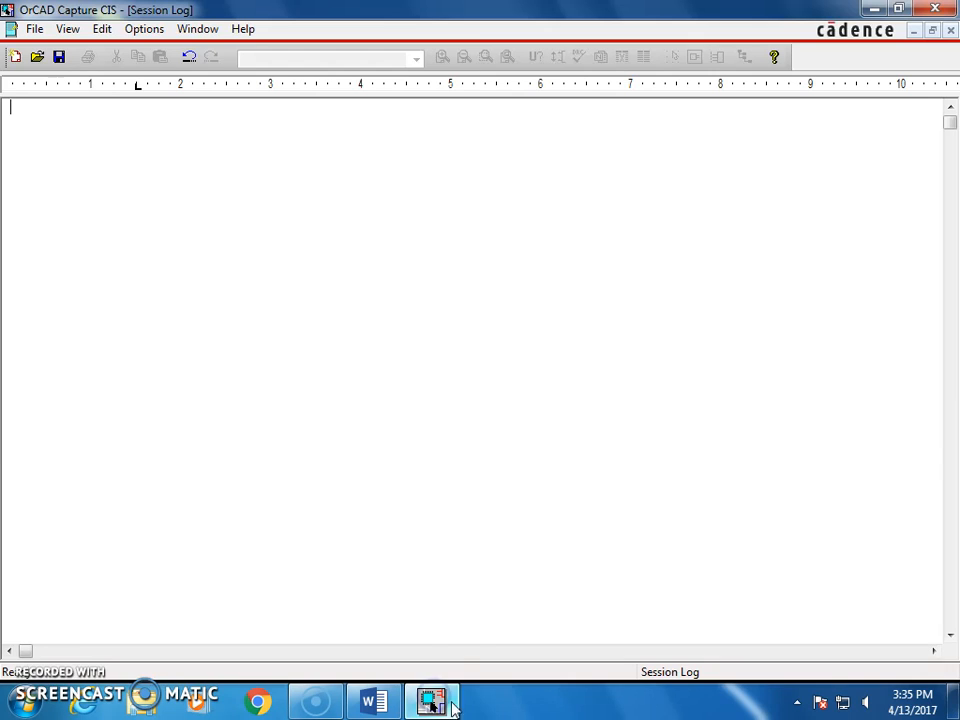
left_click(34, 29)
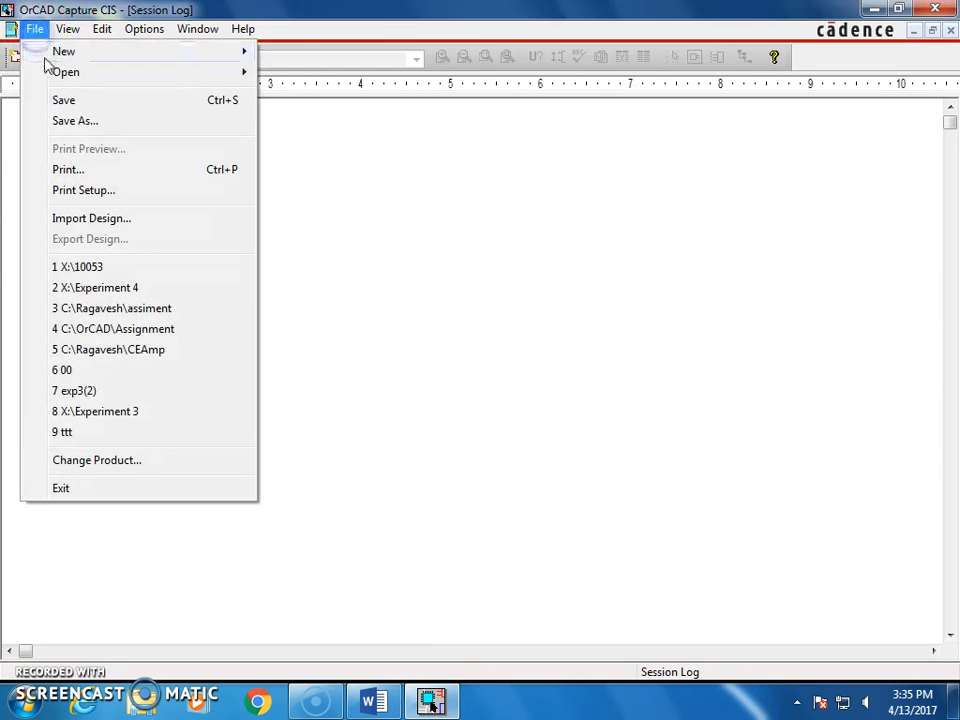
mouse_move(45, 58)
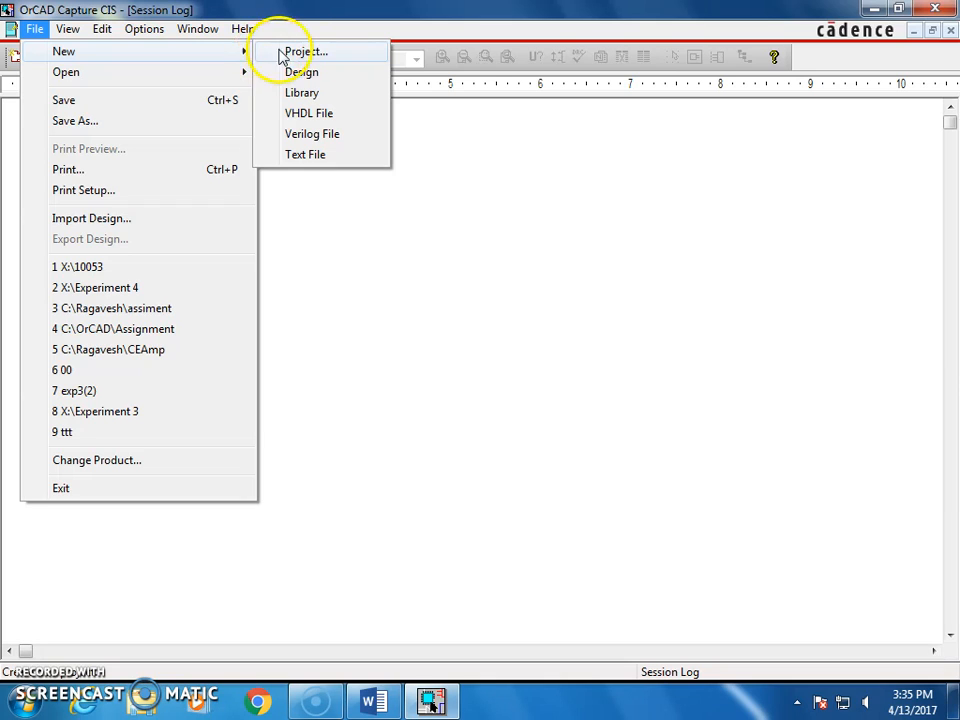
left_click(313, 55)
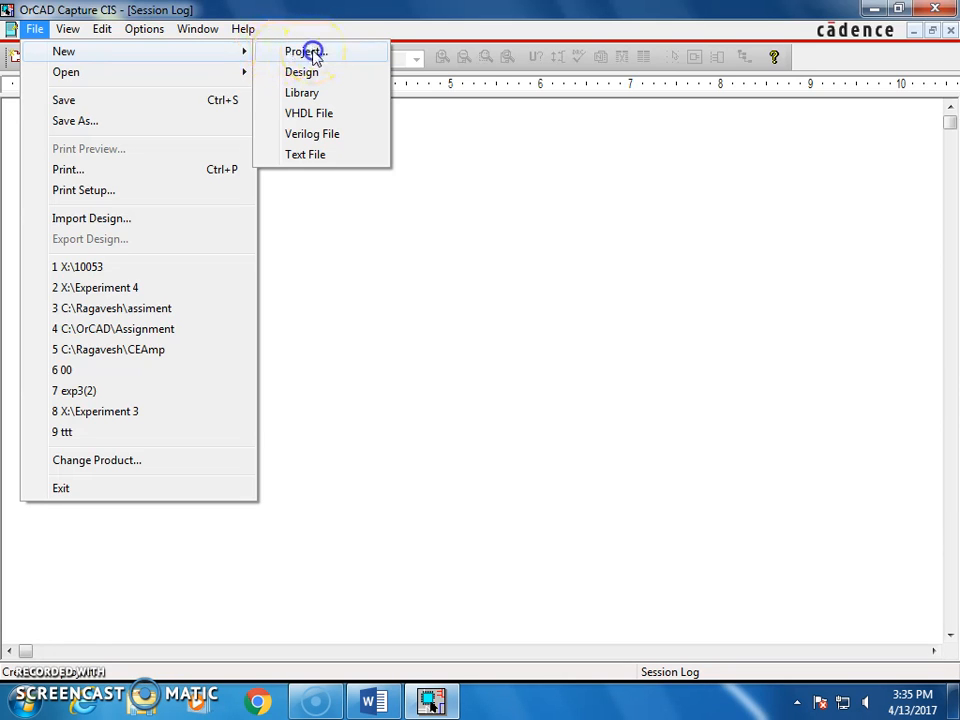
left_click(361, 285)
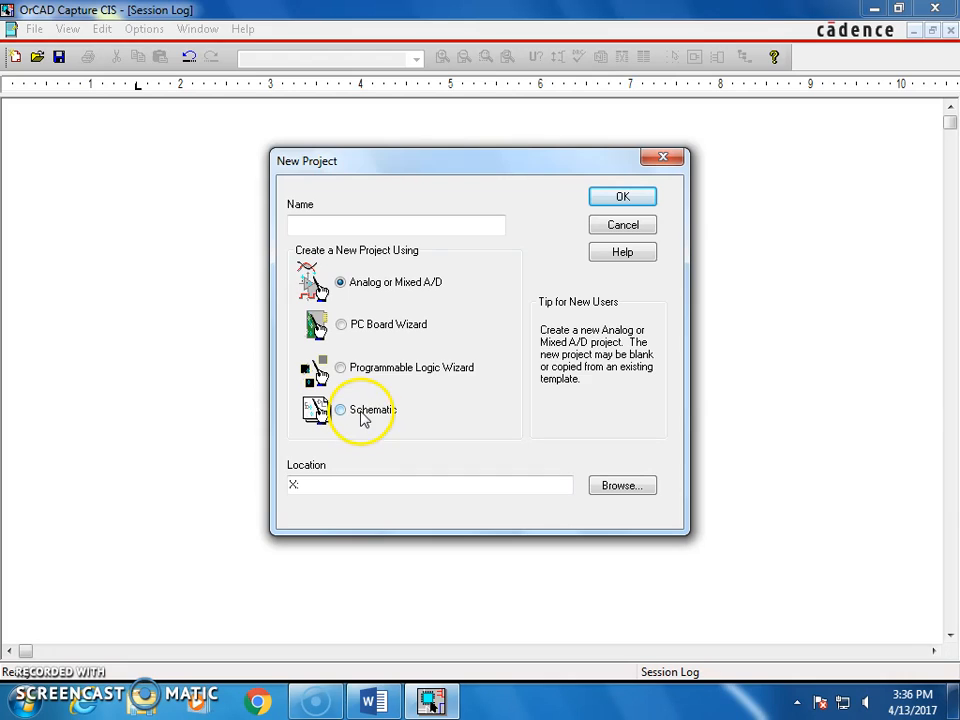
left_click(355, 414)
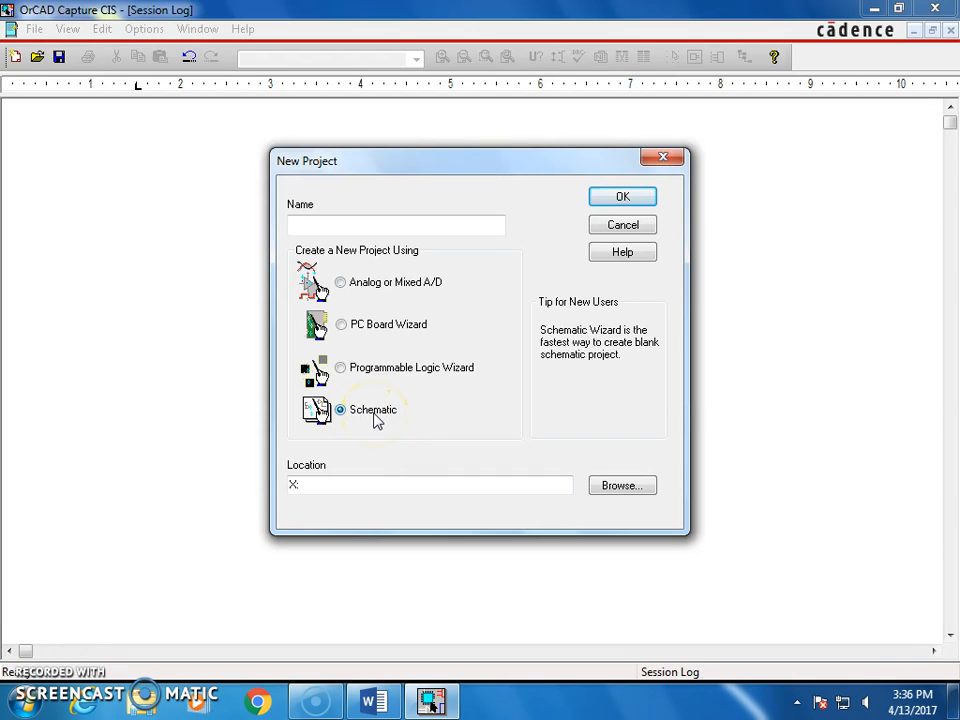
left_click(343, 284)
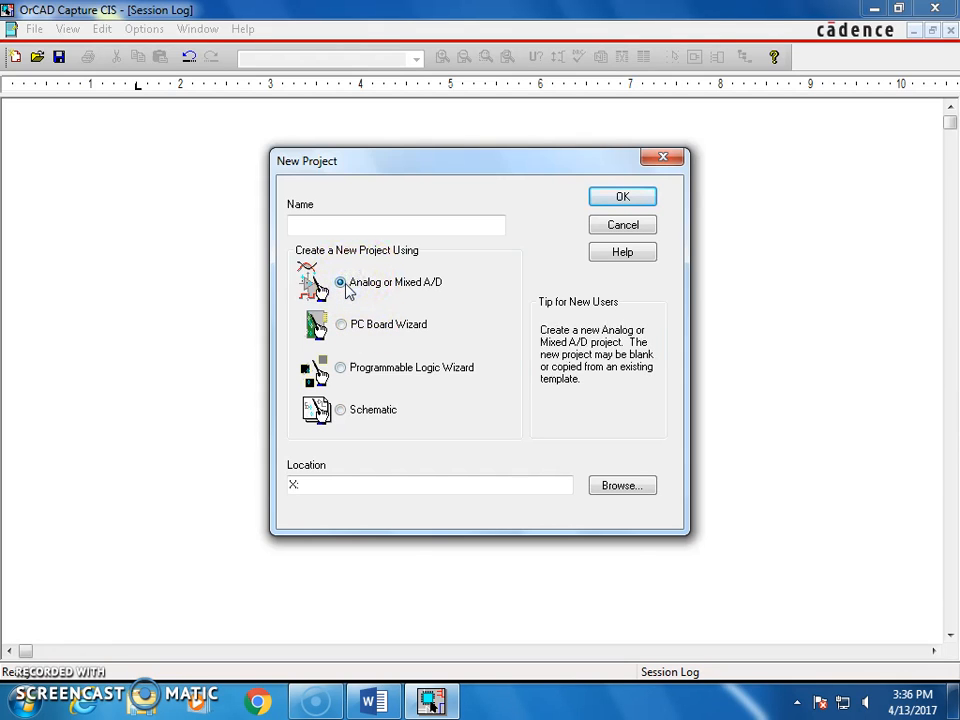
left_click(338, 226)
type("DC_Lab1")
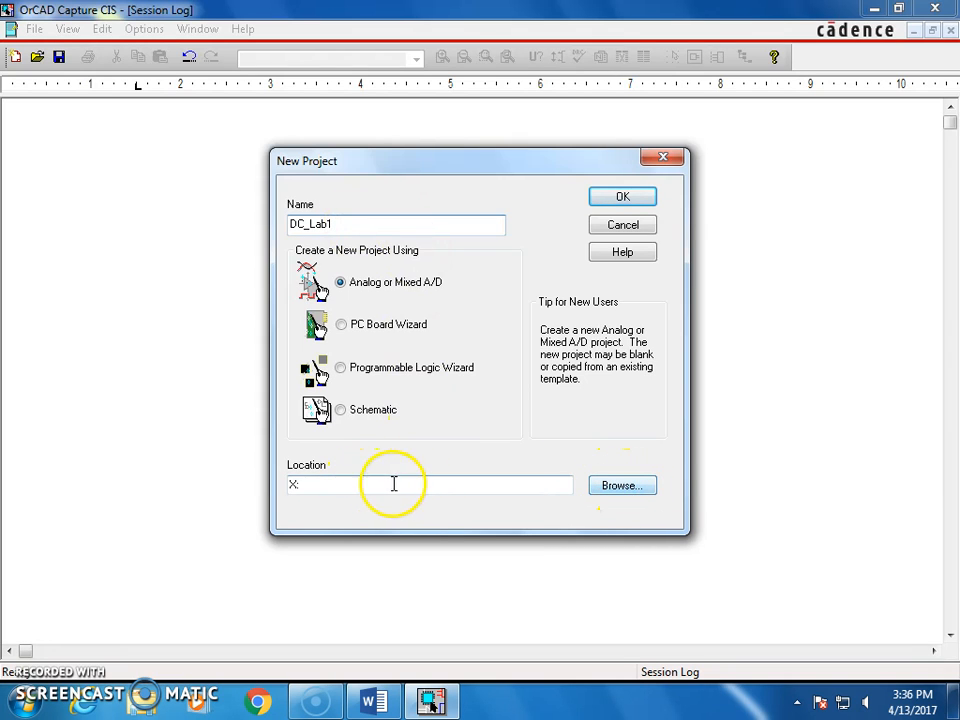
Browse for the project location, switching to the C: drive and opening its Users folder.
left_click(623, 487)
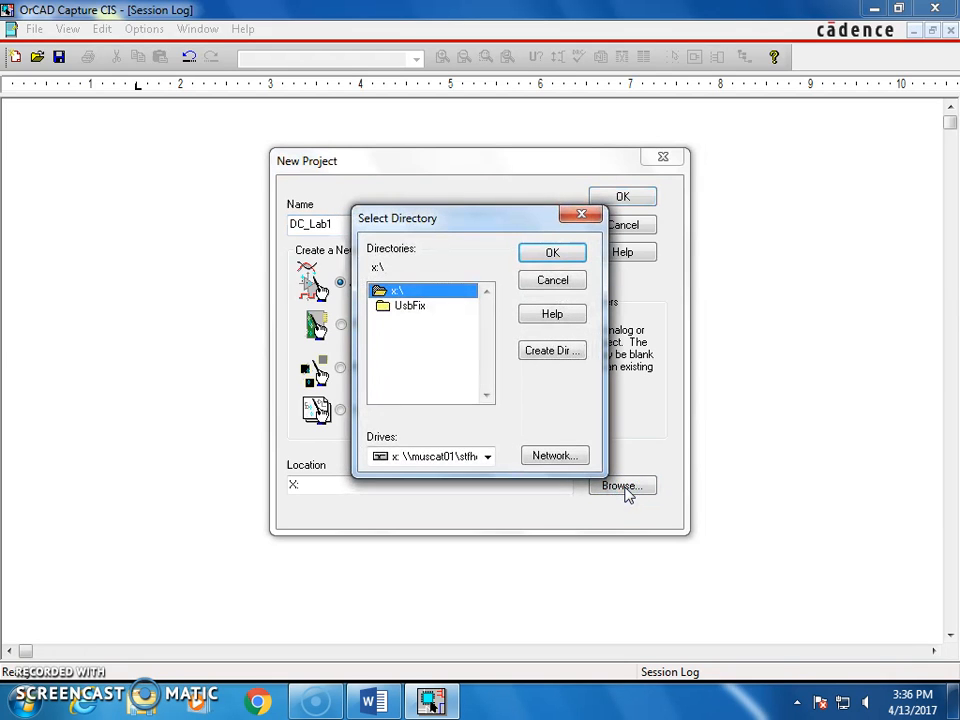
left_click(398, 291)
left_click(482, 457)
left_click(444, 473)
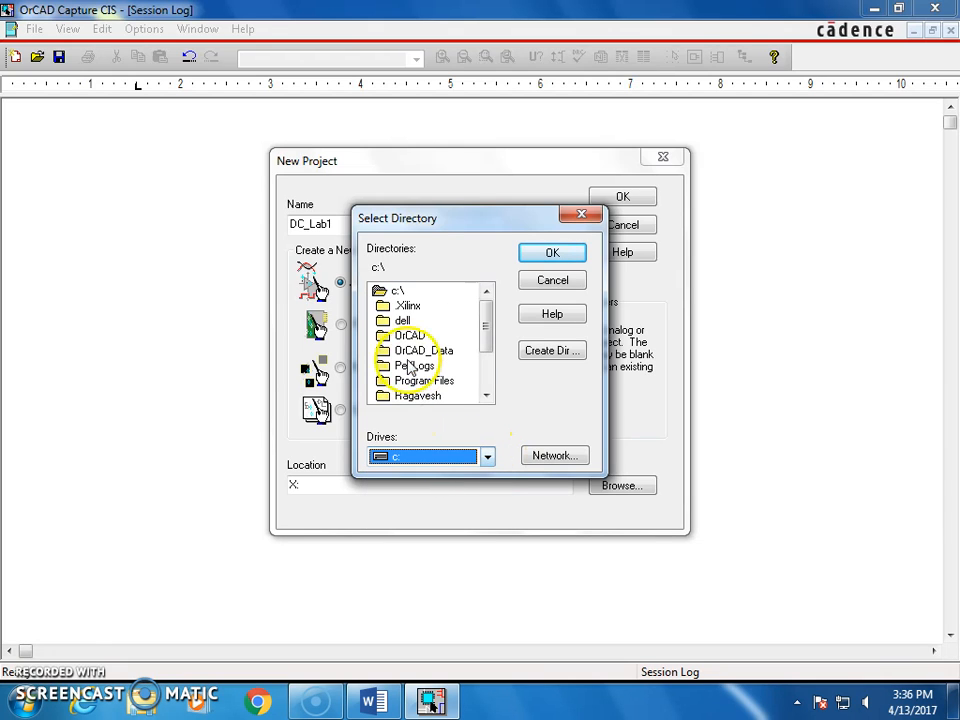
left_click_drag(484, 336, 484, 386)
double_click(418, 350)
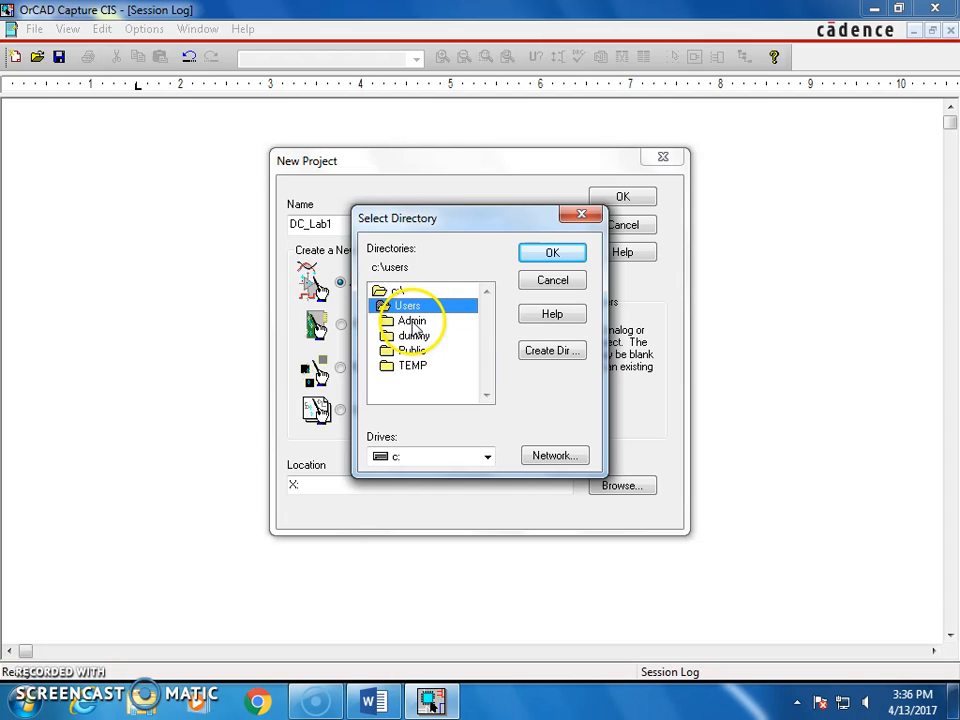
double_click(412, 322)
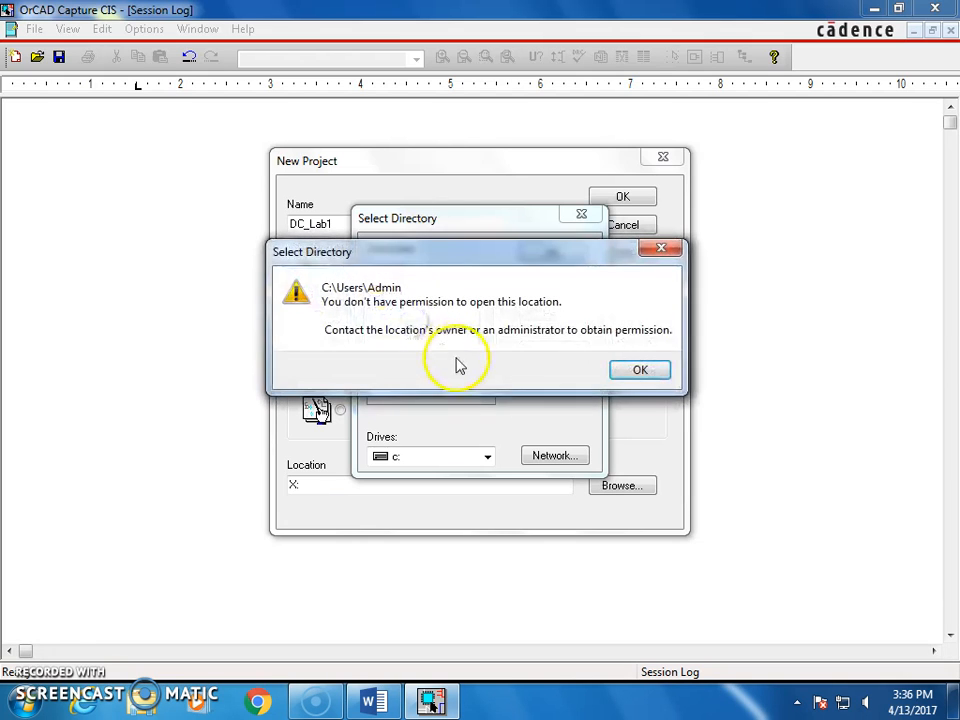
left_click(625, 368)
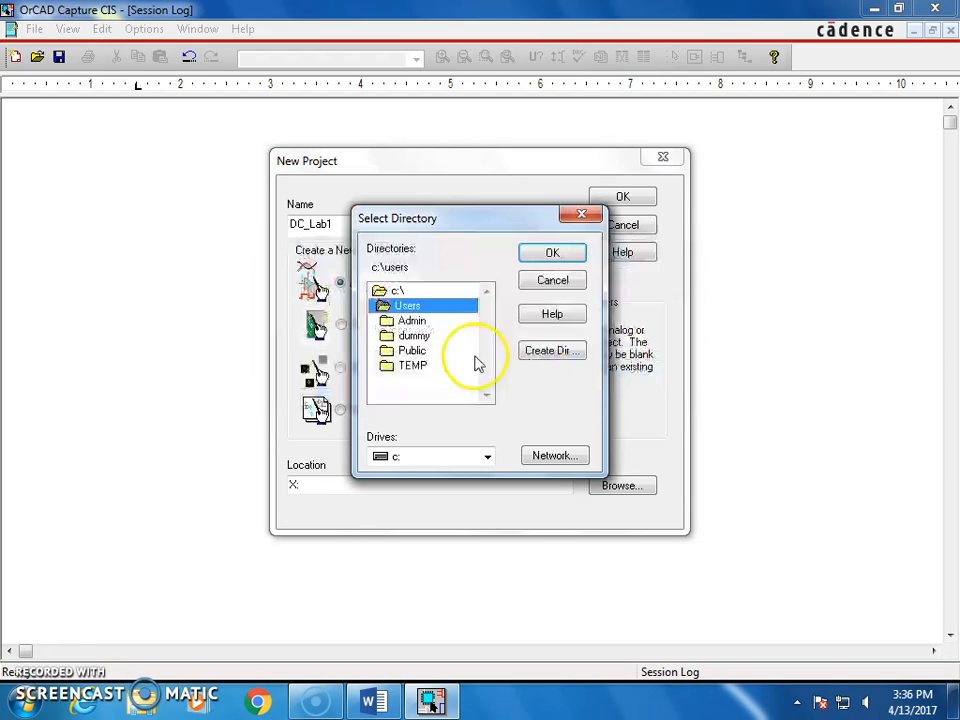
double_click(418, 352)
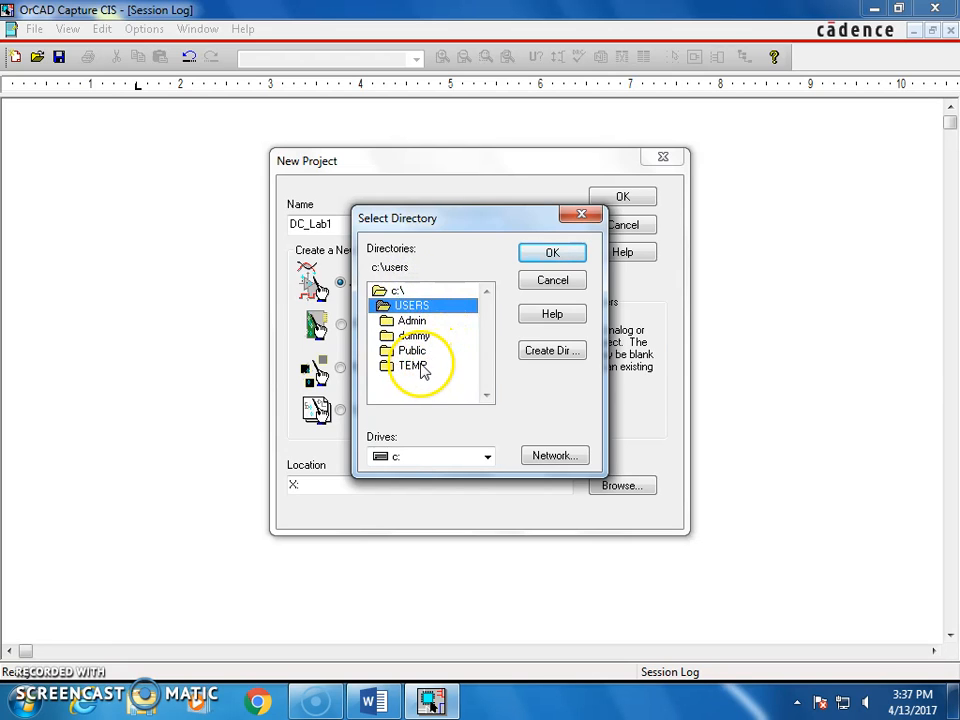
Set the project location to C:\USERS\TEMP\Desktop\Demo and create it as a blank PSpice project.
double_click(422, 336)
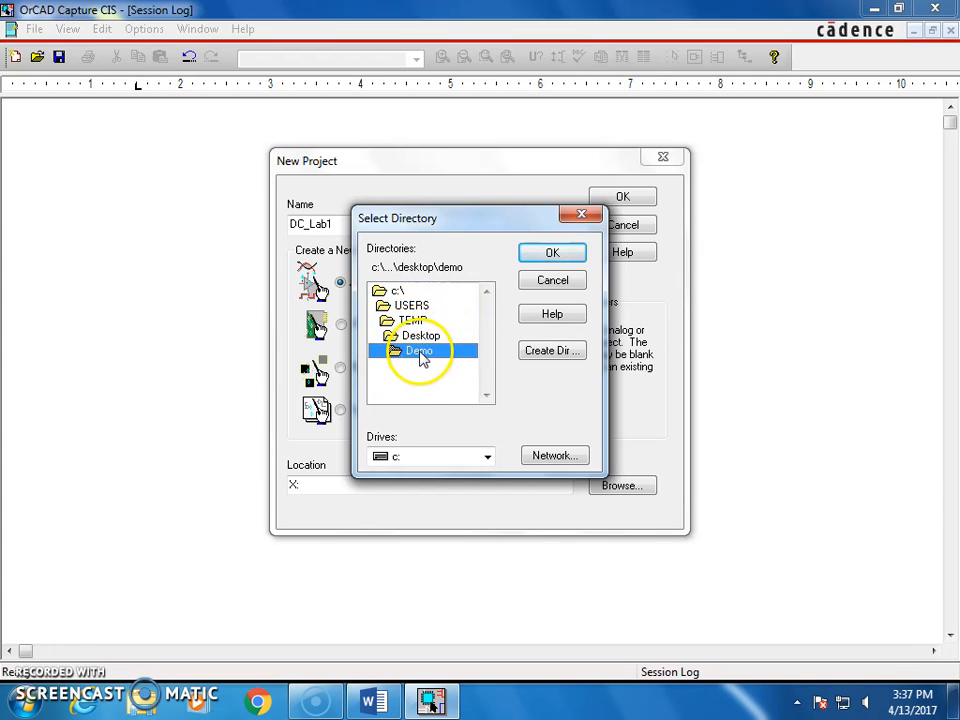
left_click(550, 253)
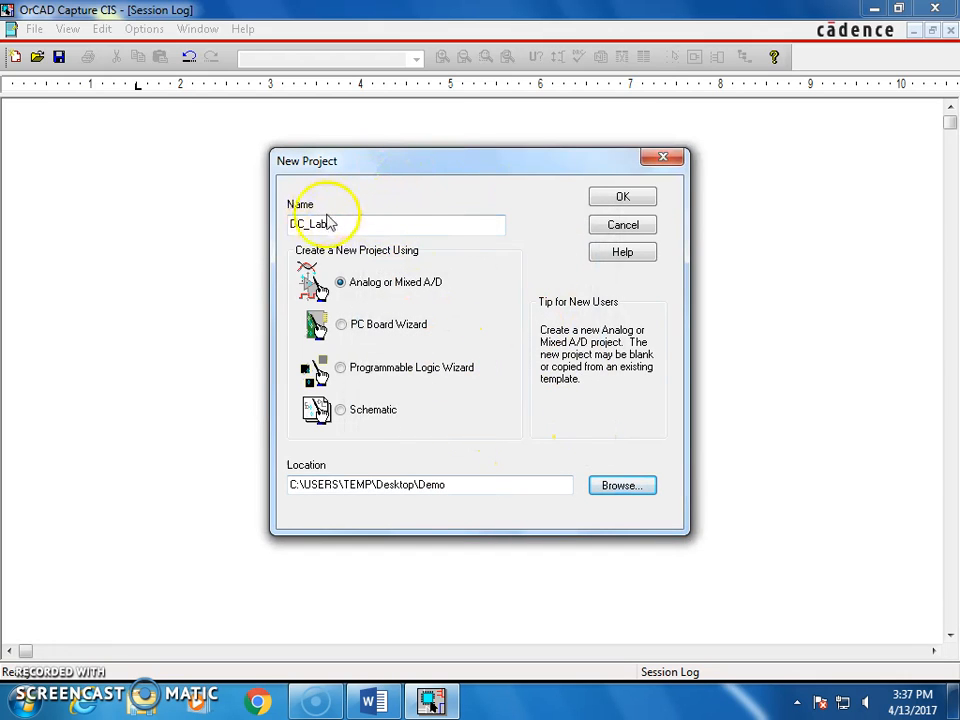
left_click(620, 197)
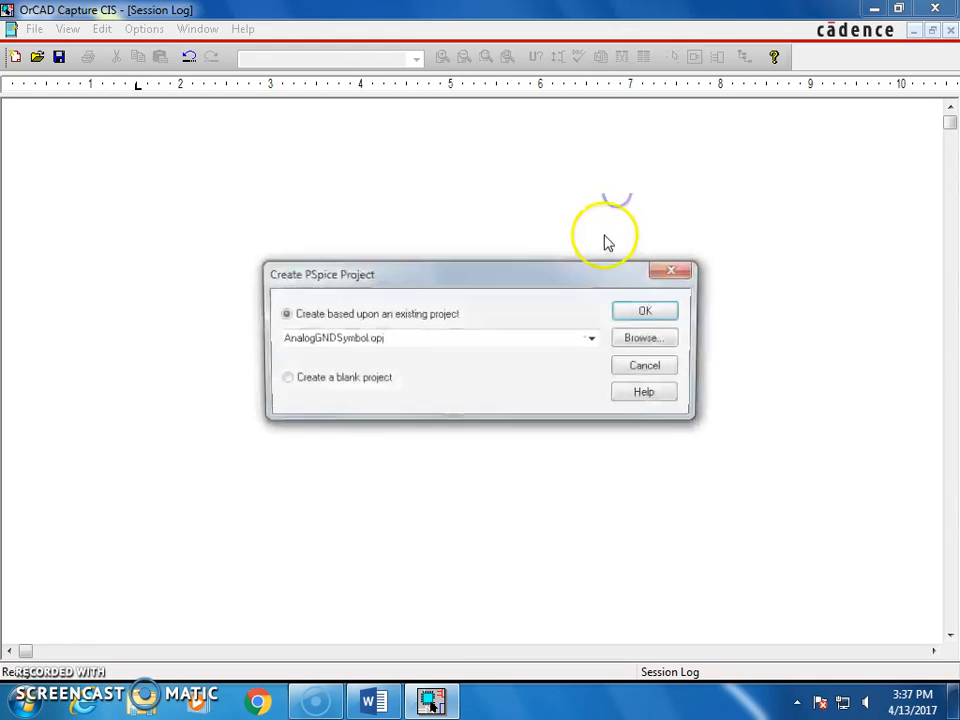
left_click(302, 384)
left_click(643, 314)
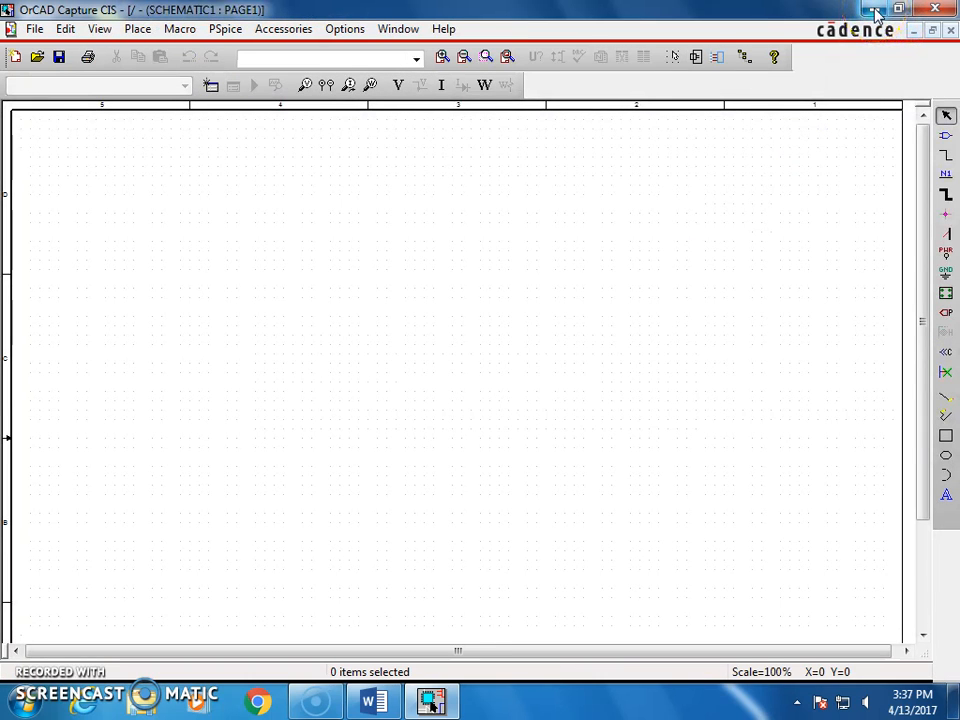
Check the generated project files in the desktop's Demo folder, close it and return to OrCAD Capture.
left_click(870, 9)
double_click(105, 235)
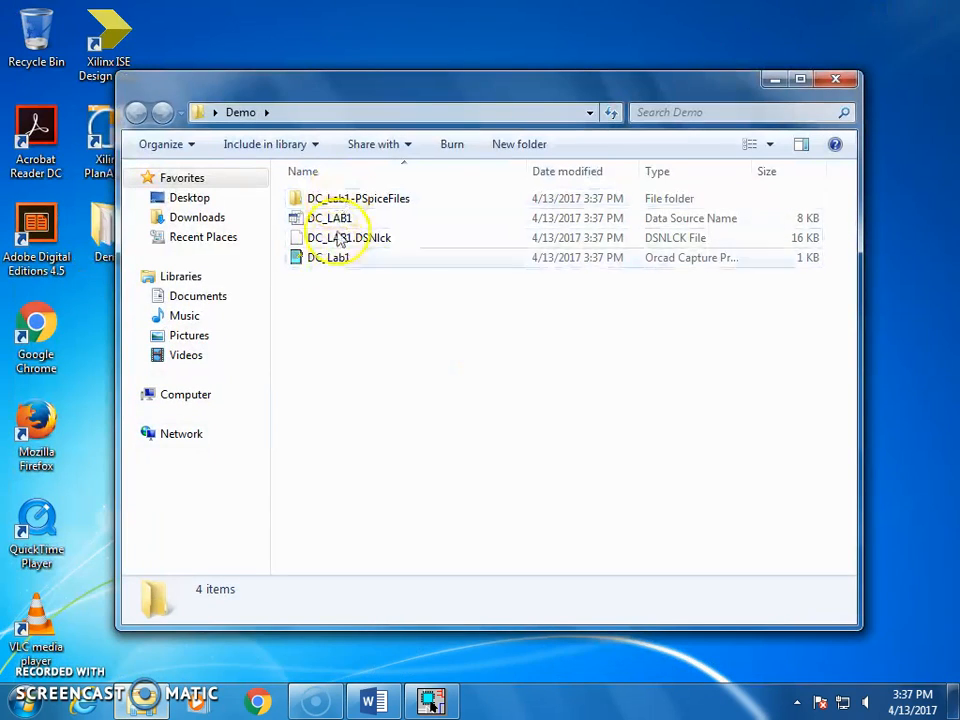
left_click(836, 80)
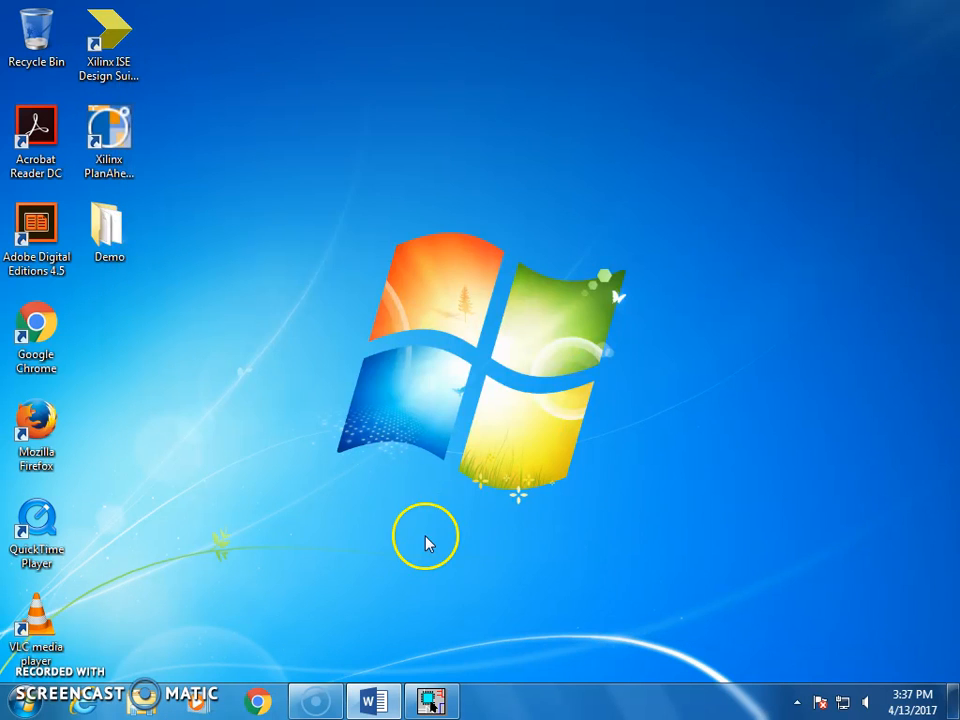
left_click(432, 701)
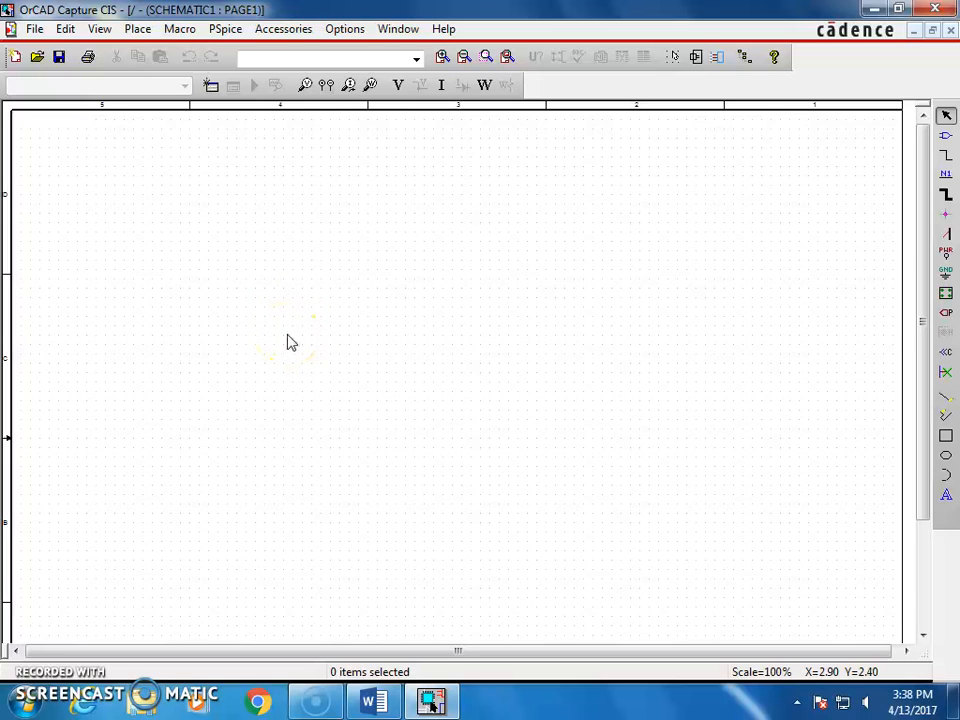
Place one VDC voltage source on the left half of the schematic page and end placement.
left_click(290, 58)
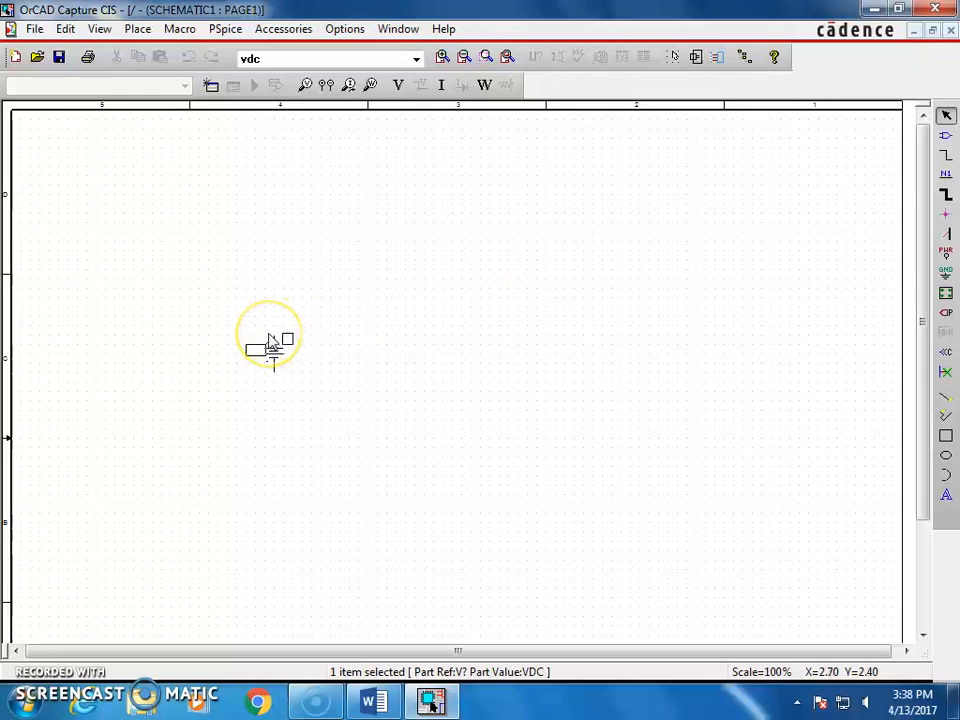
left_click(268, 338)
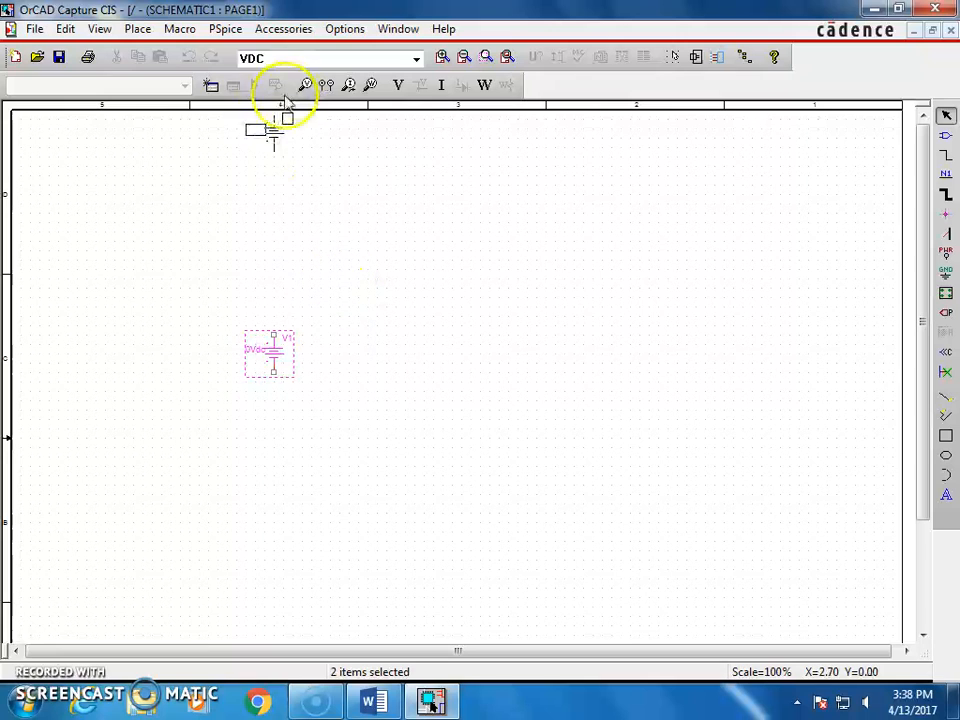
key("Escape")
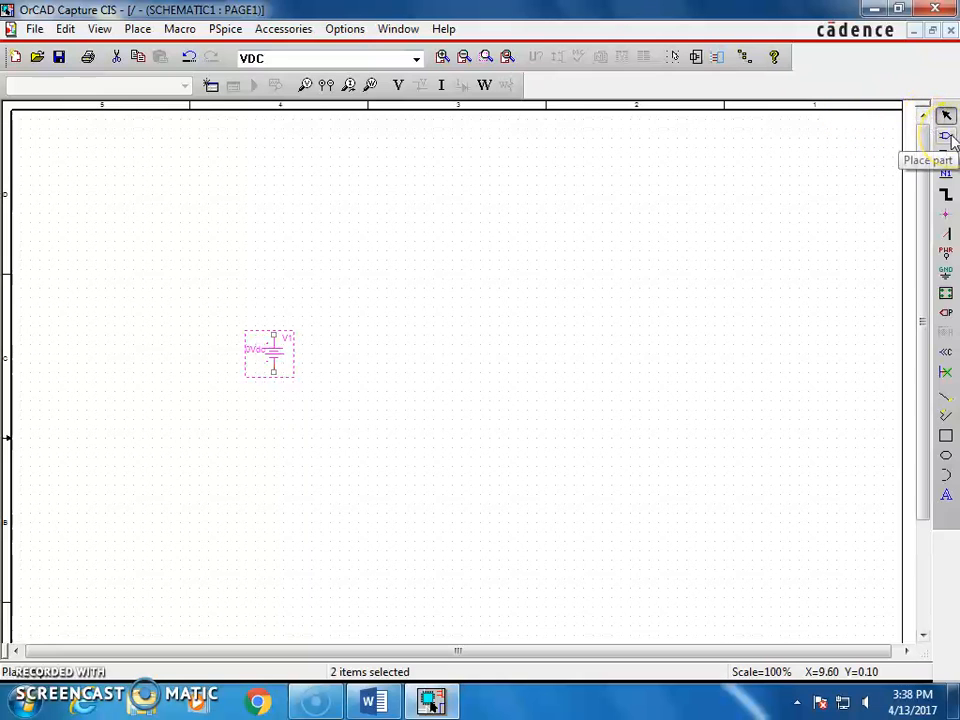
Start placing a part and browse for a library to add, looking through the capture library folder.
left_click(137, 29)
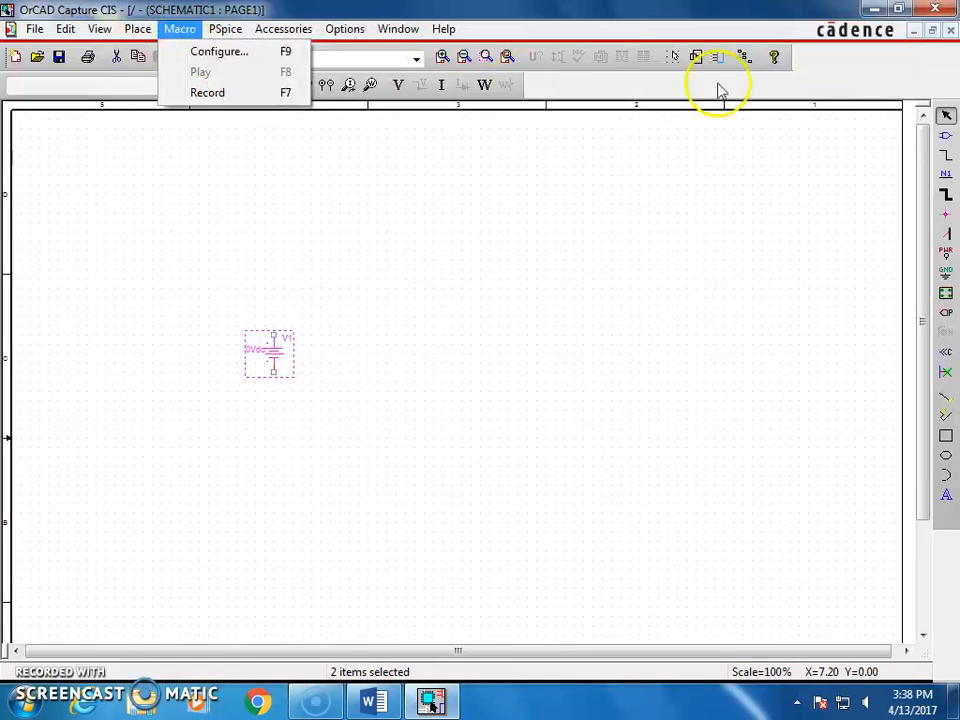
mouse_move(135, 32)
left_click(170, 54)
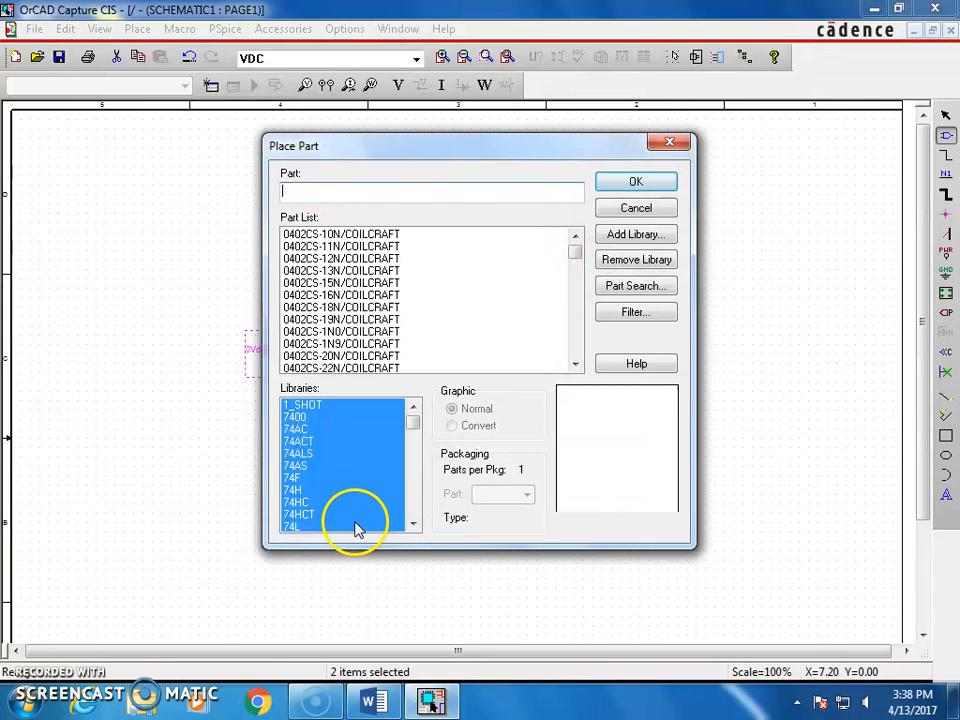
left_click(651, 236)
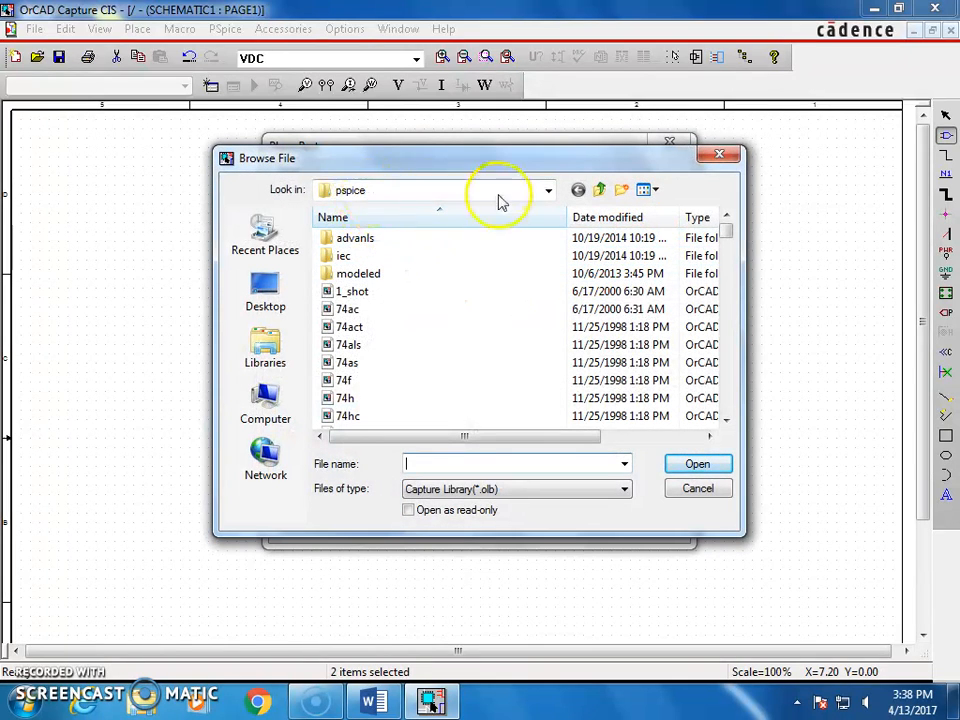
left_click(548, 190)
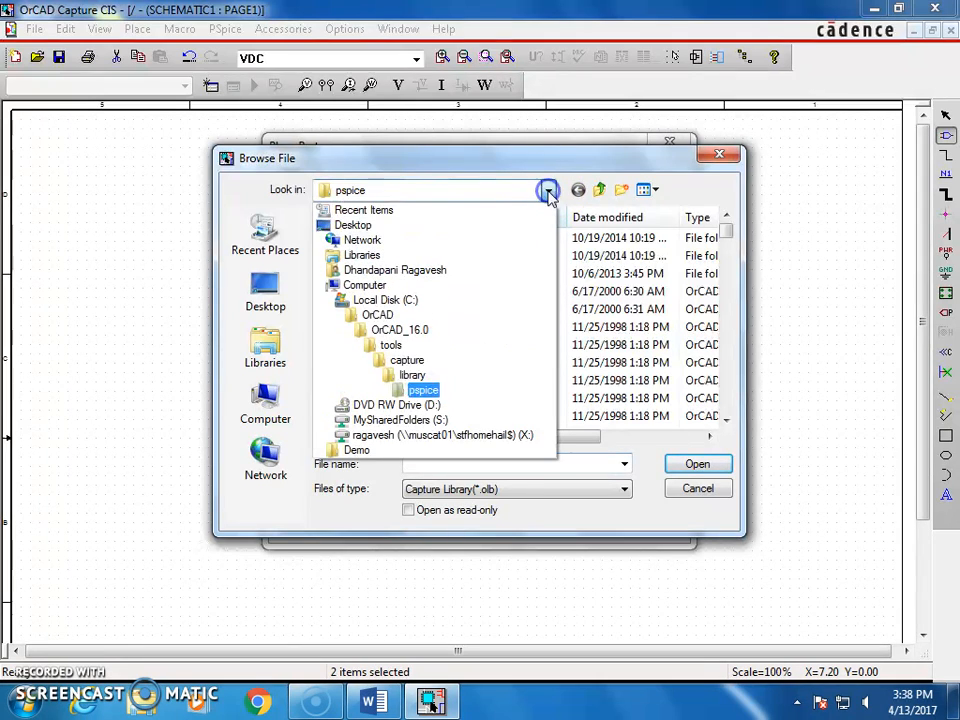
left_click(412, 375)
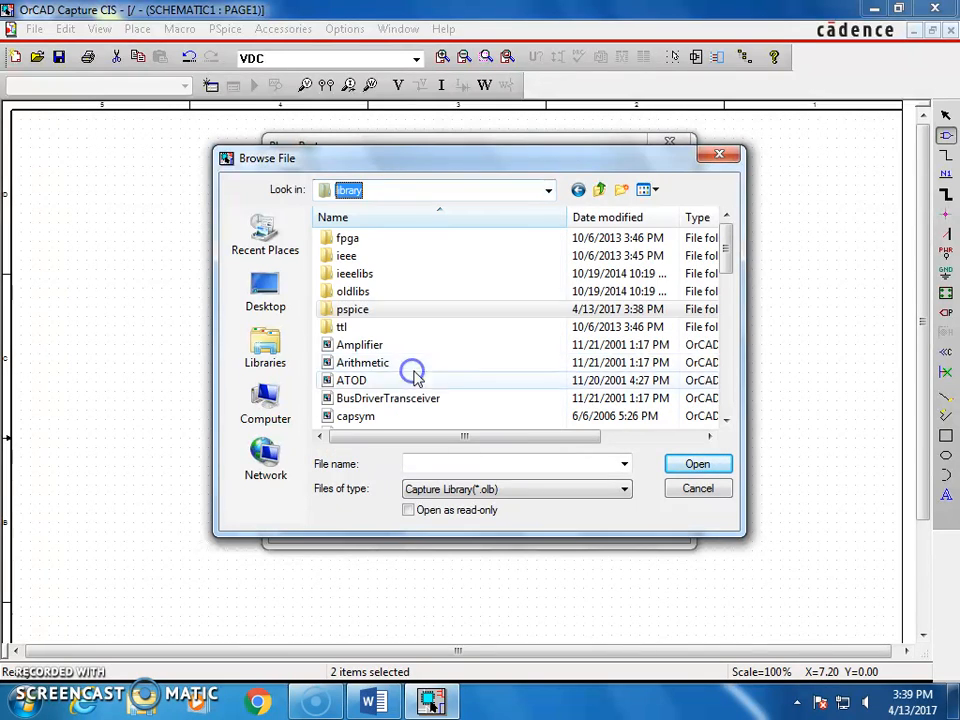
left_click(364, 364)
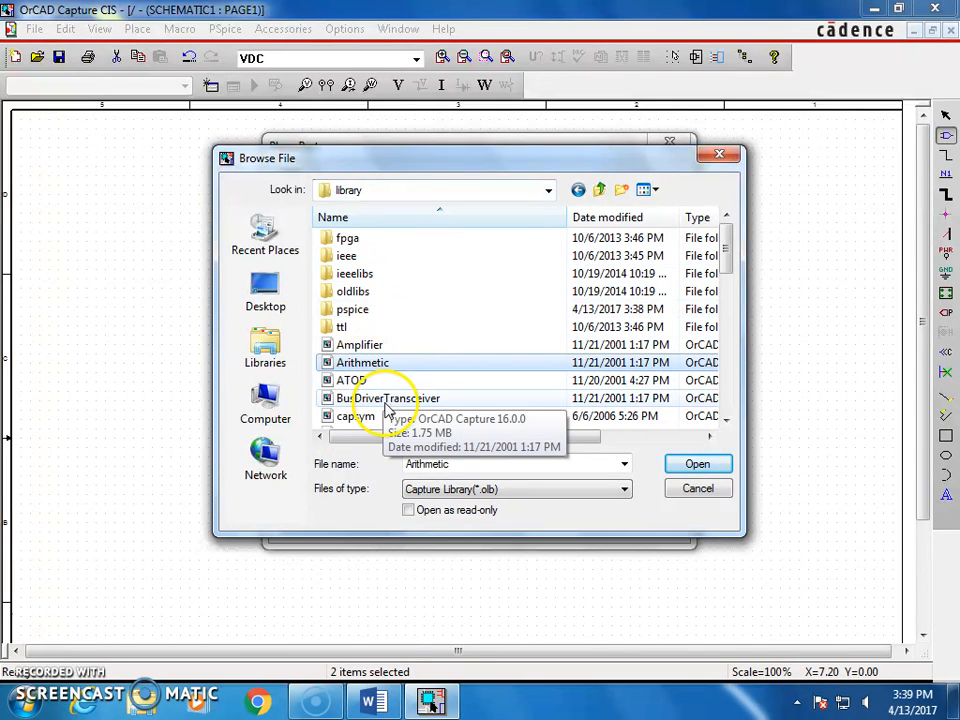
Return to the pspice folder and add all of its Capture libraries to the part placement list.
left_click(548, 190)
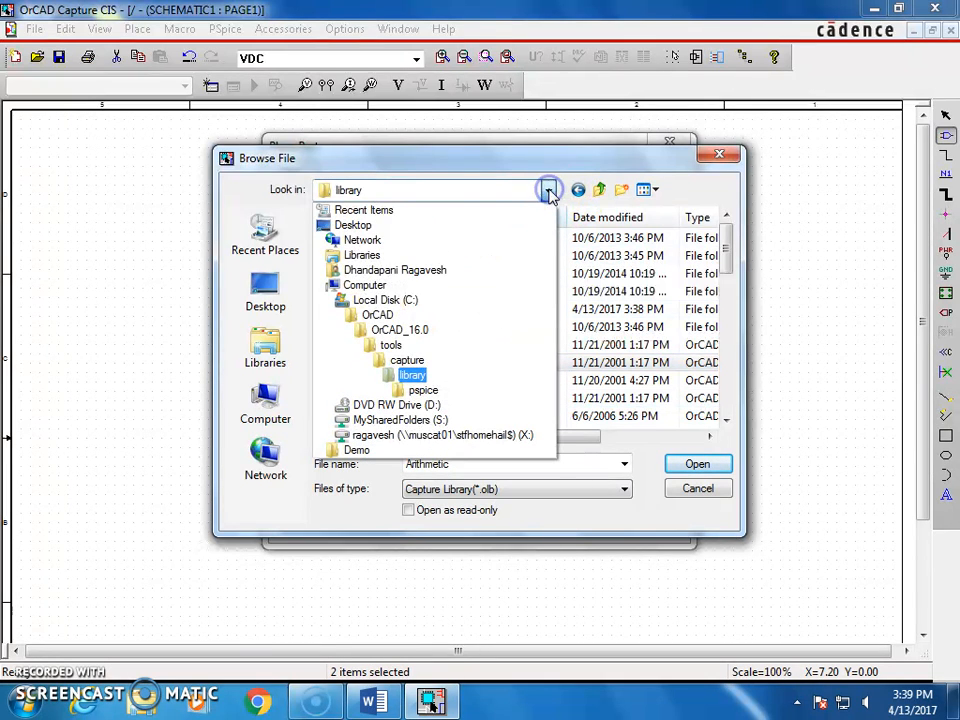
left_click(425, 390)
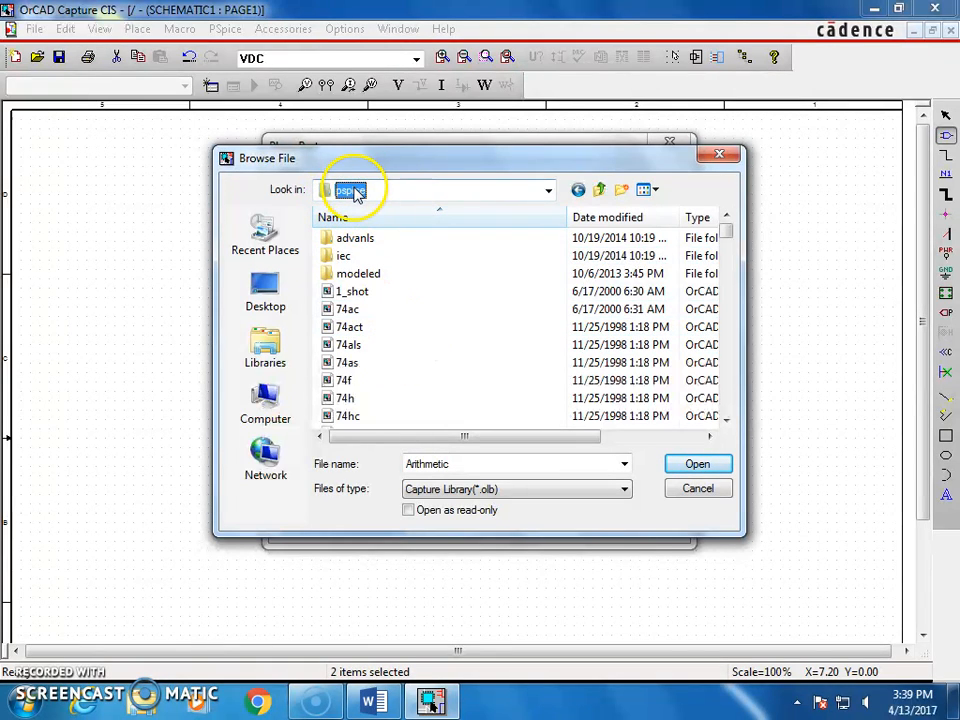
left_click(408, 347)
key("ctrl+a")
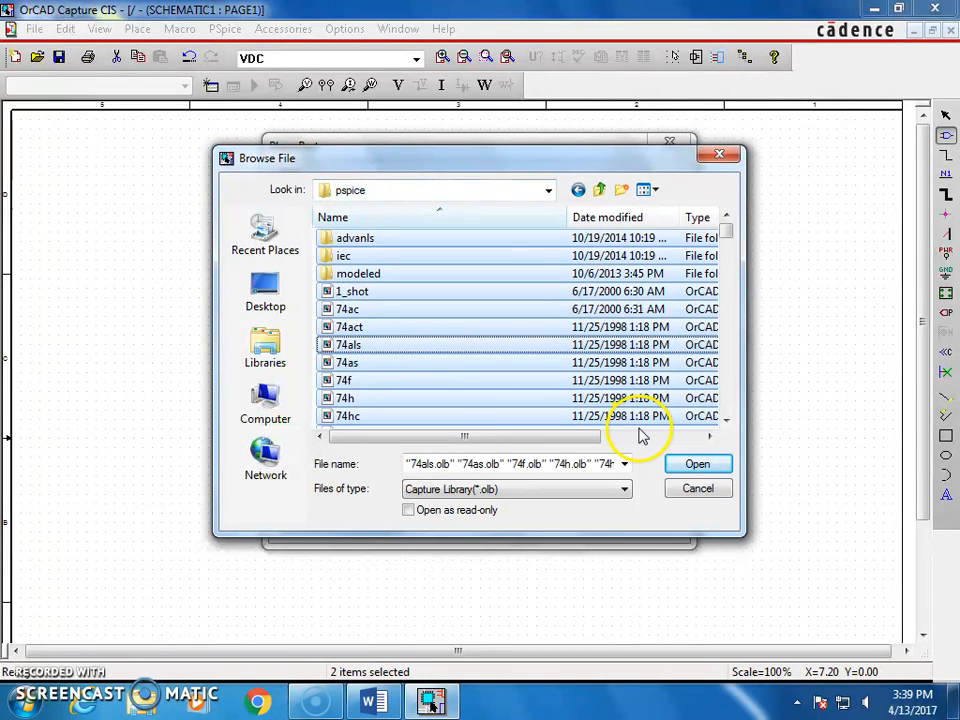
left_click(697, 463)
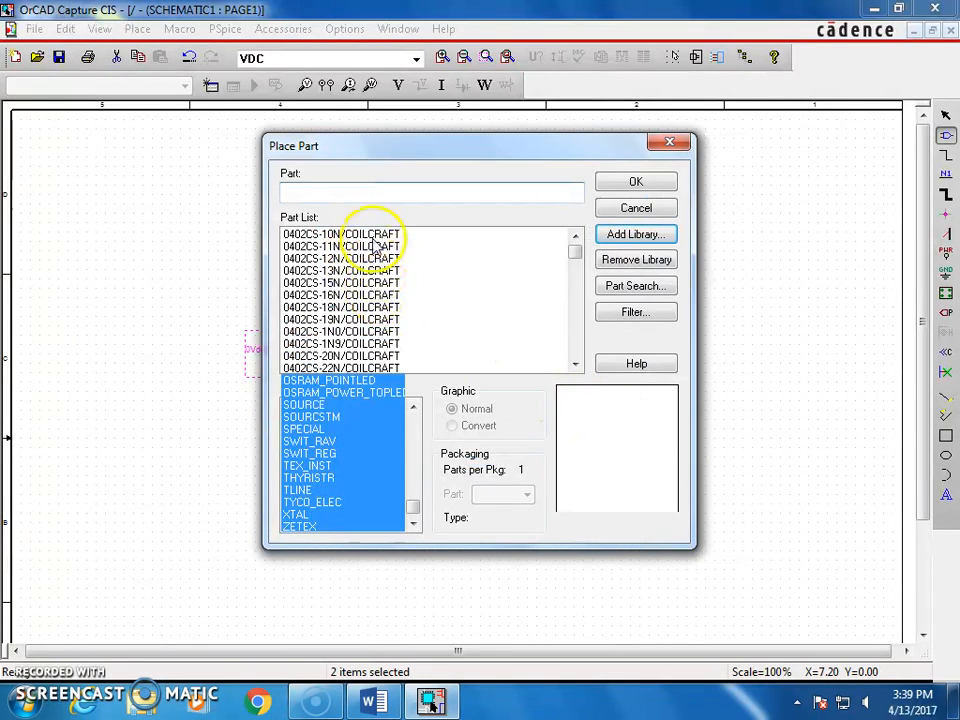
Remove all configured libraries from the part placement list, leaving the Design Cache.
left_click(525, 258)
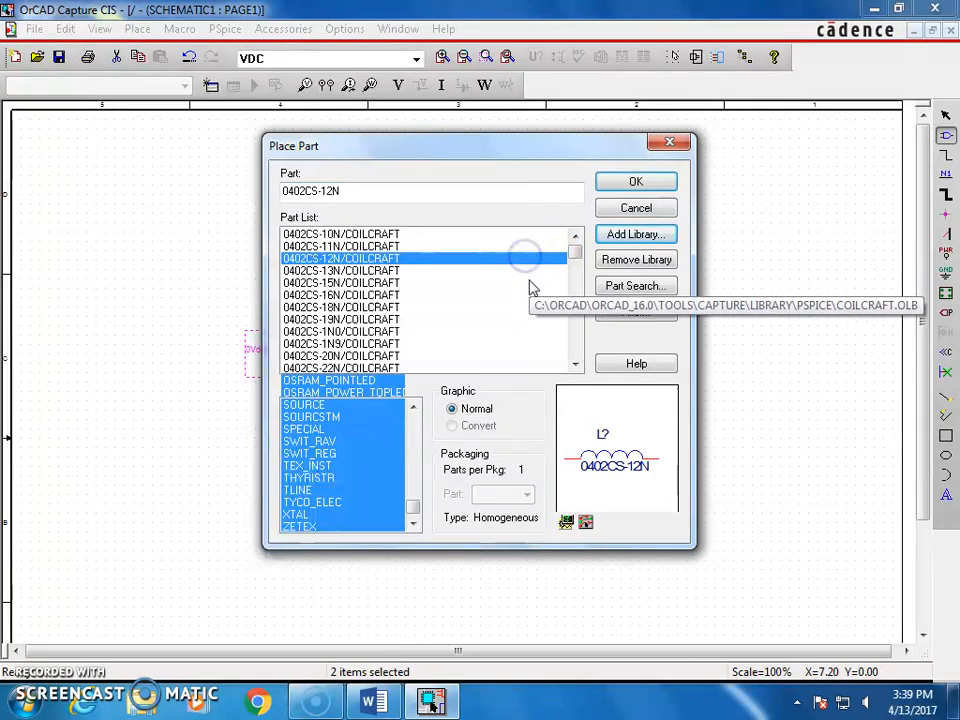
left_click(411, 307)
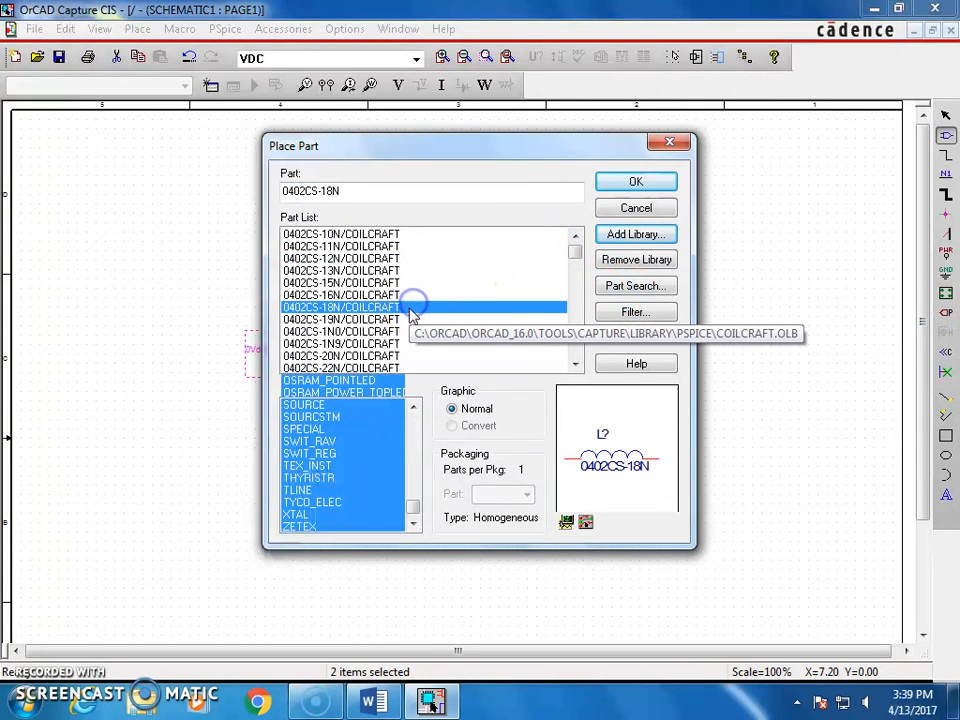
left_click(654, 259)
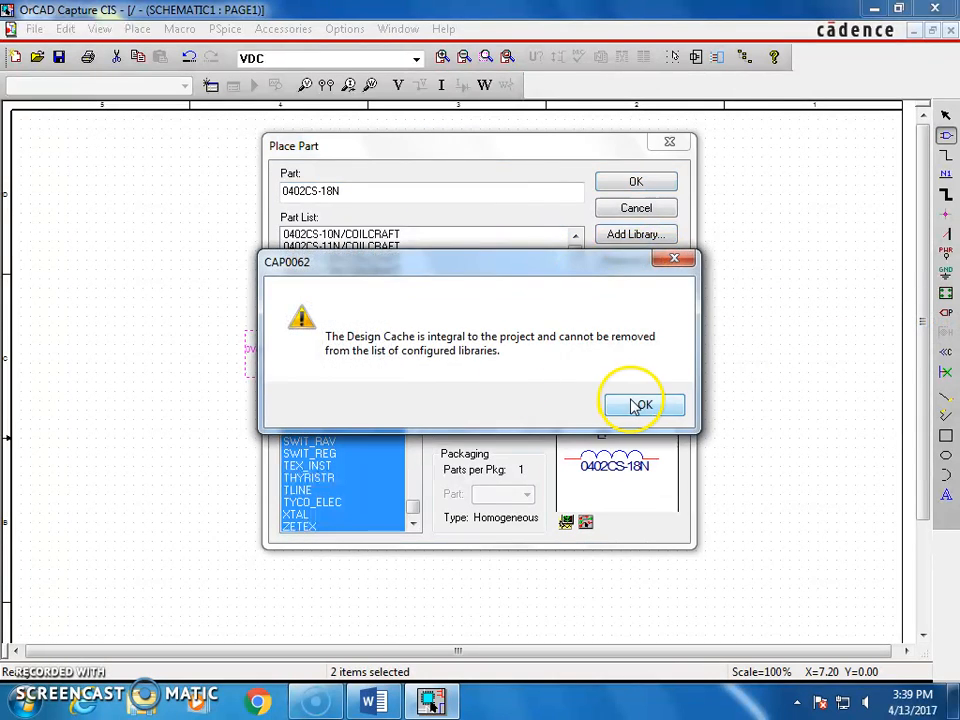
left_click(640, 405)
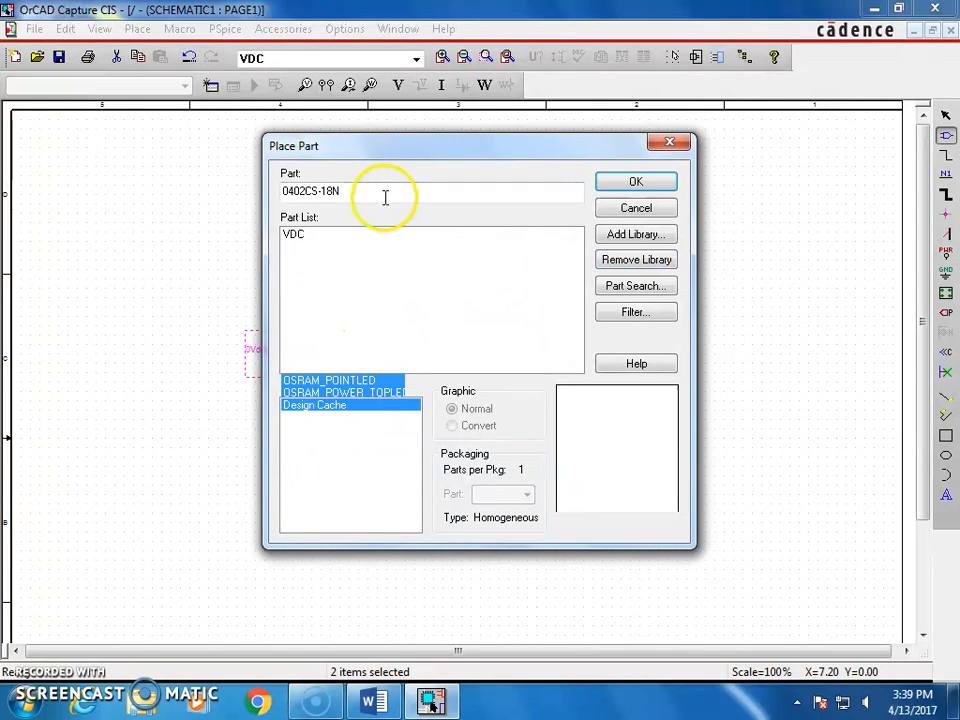
left_click(641, 261)
Add every Capture library in the pspice folder to the emptied library list.
left_click(632, 241)
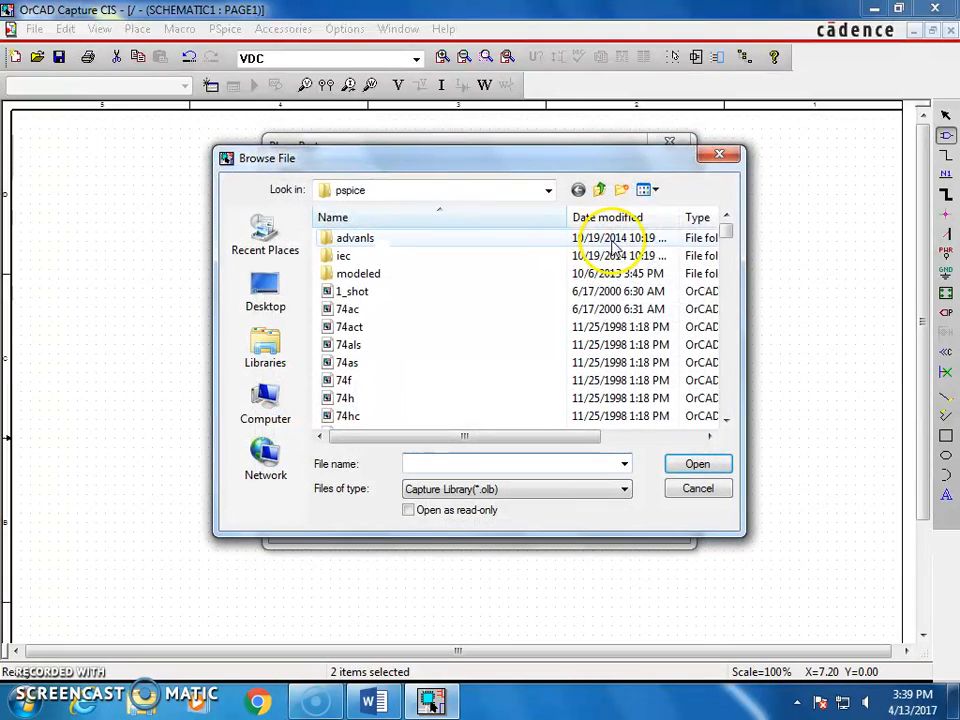
left_click(430, 308)
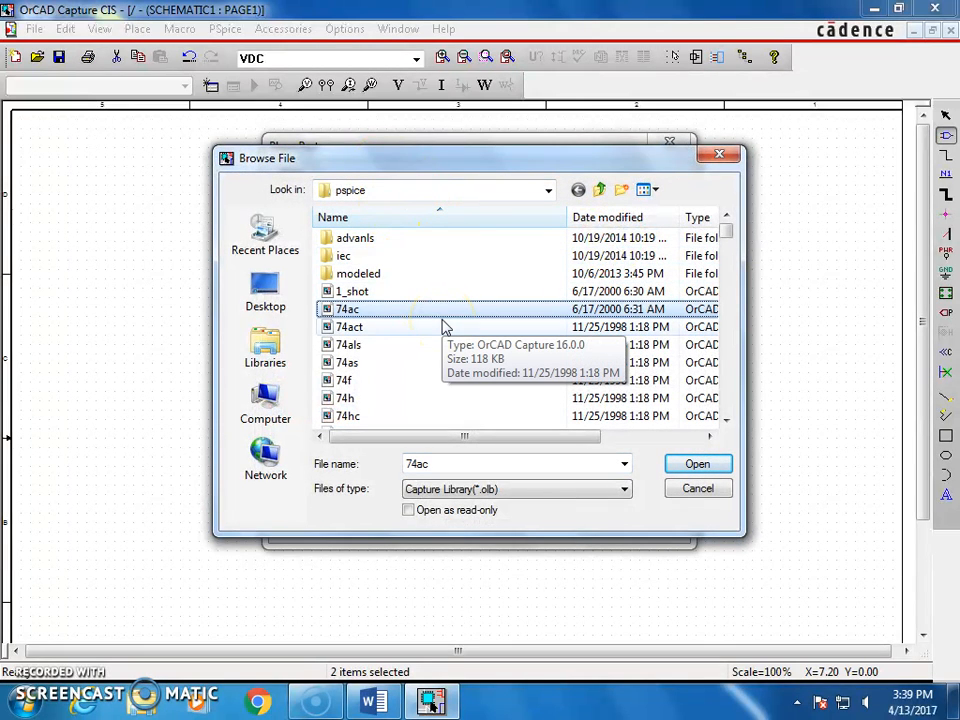
key("ctrl+a")
left_click(699, 470)
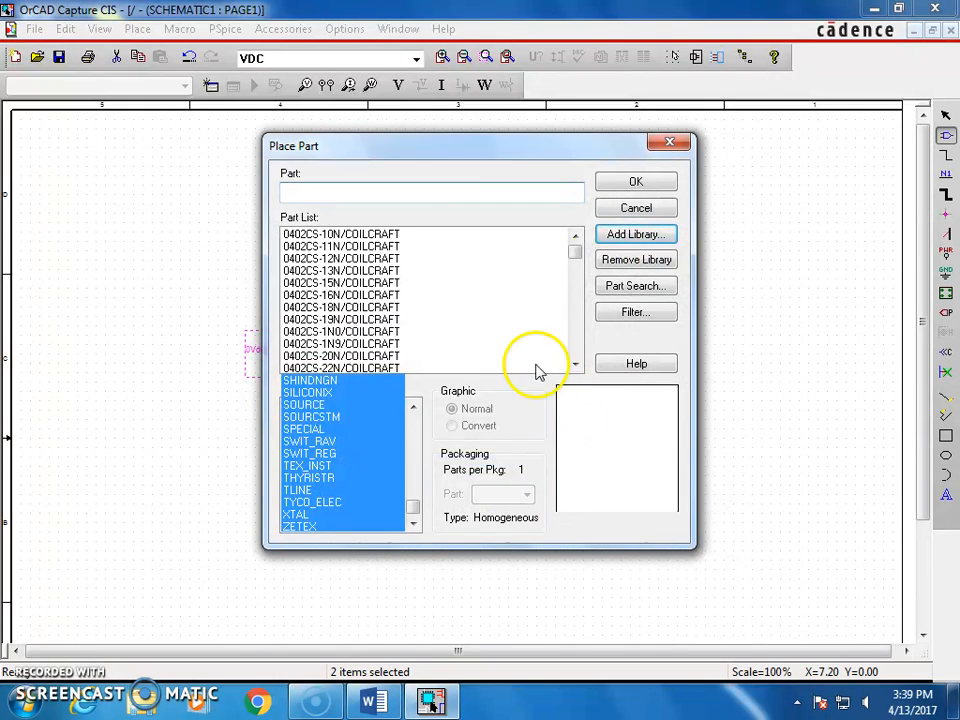
Find the VDC part from the SOURCE library and accept it for placement.
left_click(367, 191)
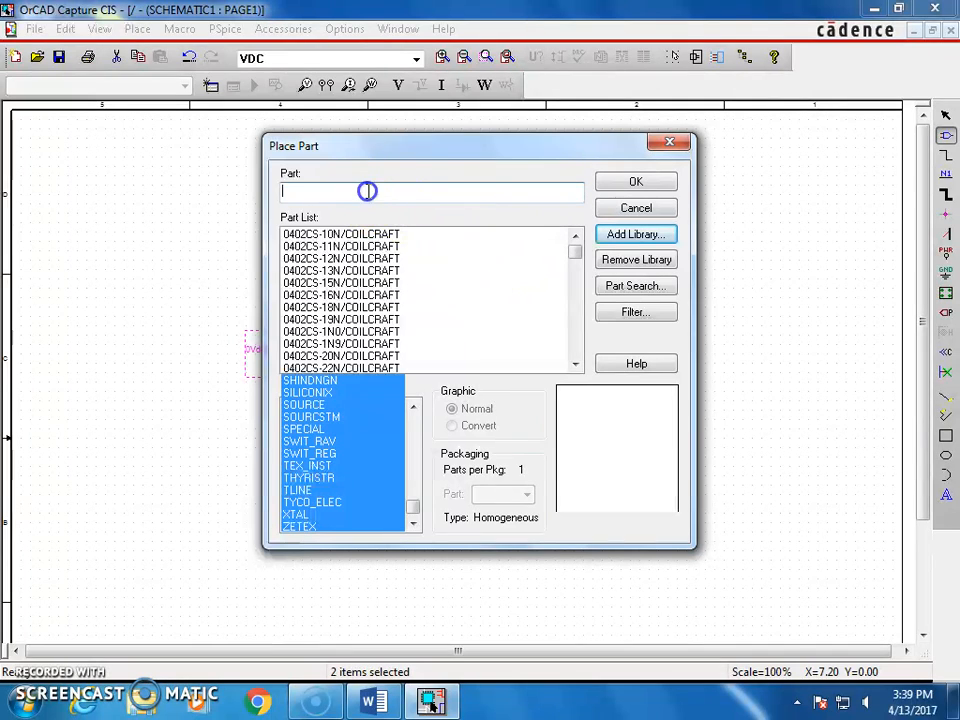
type("vdc")
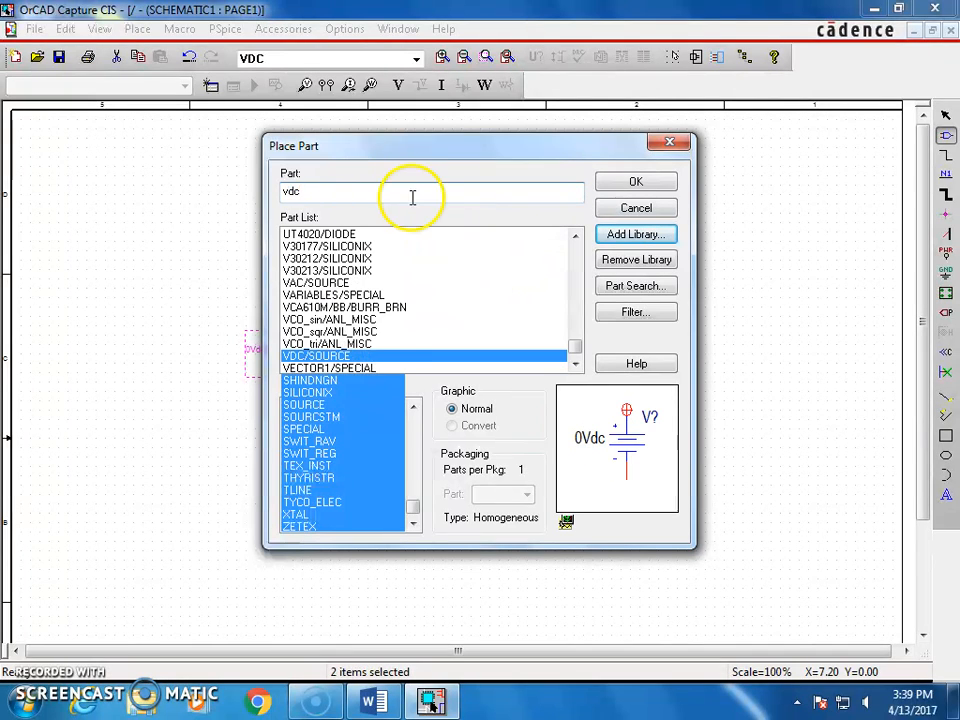
left_click(306, 357)
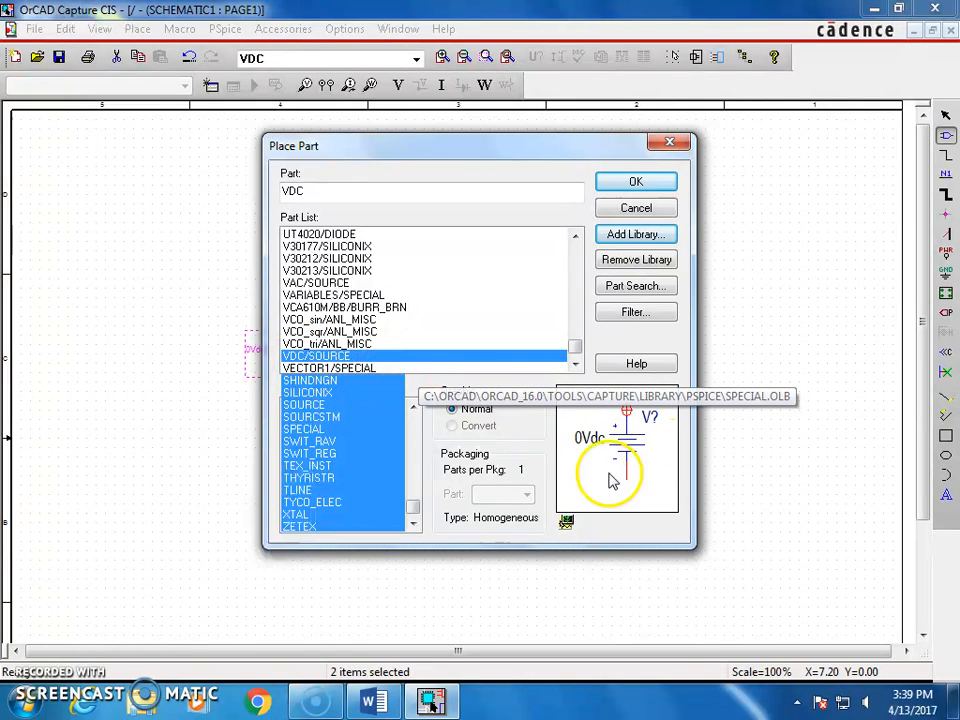
left_click(635, 182)
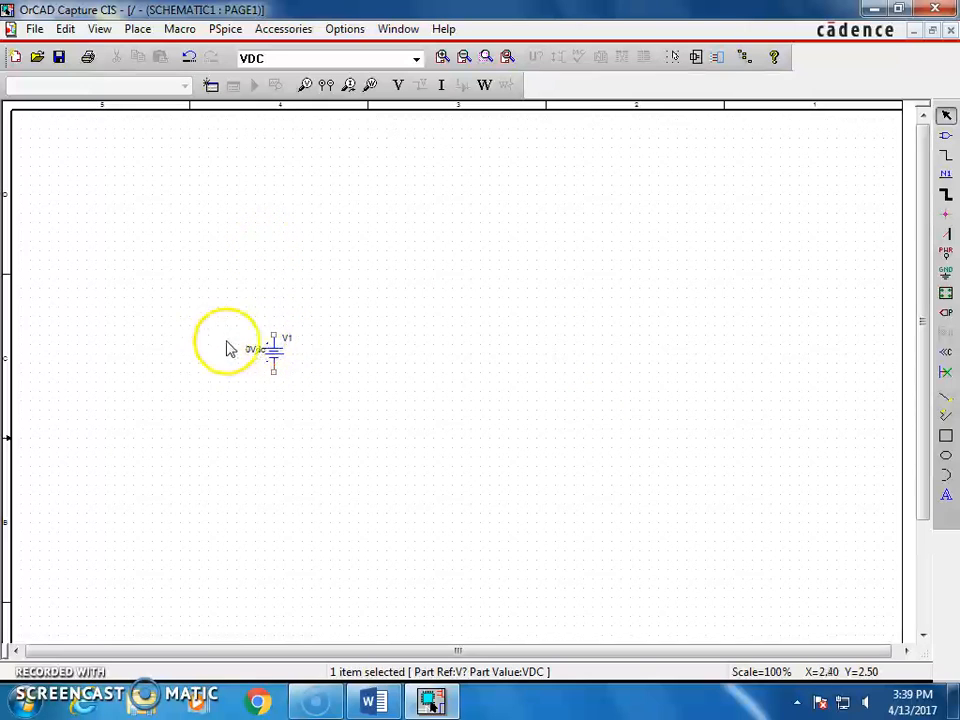
Place one horizontal resistor R above and to the right of V1 and end placement.
scroll(217, 346, "up", 1, "ctrl")
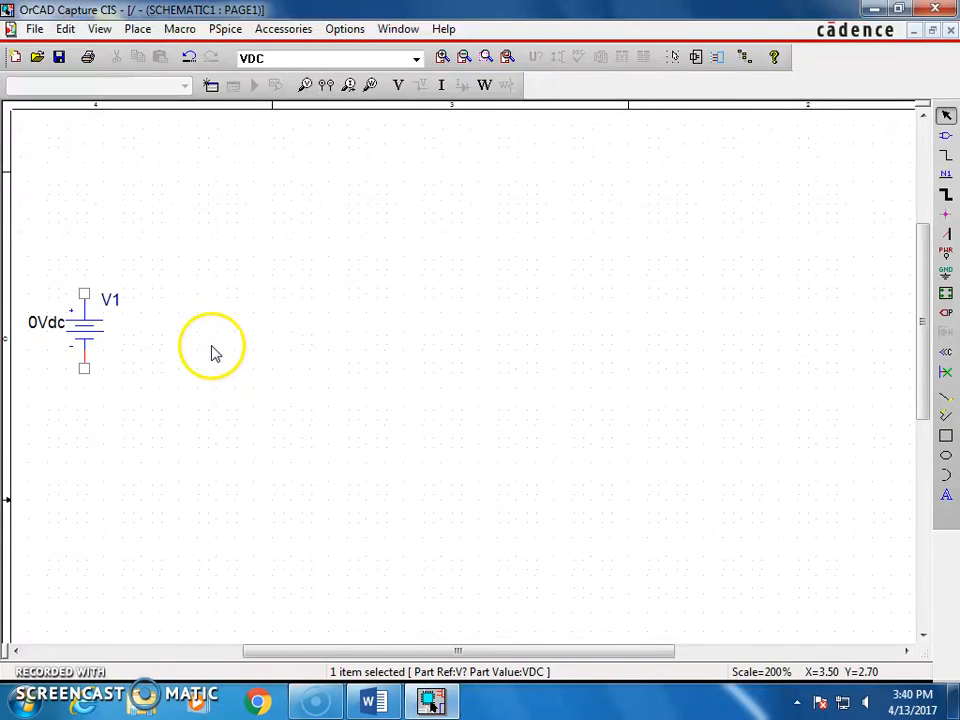
left_click_drag(600, 654, 487, 650)
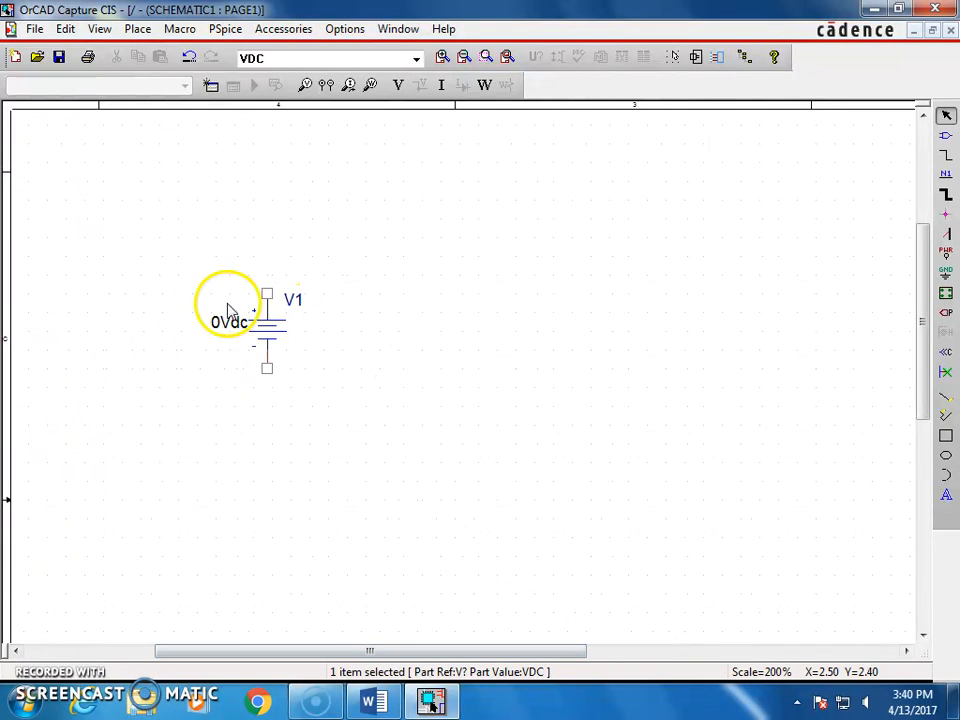
left_click(294, 58)
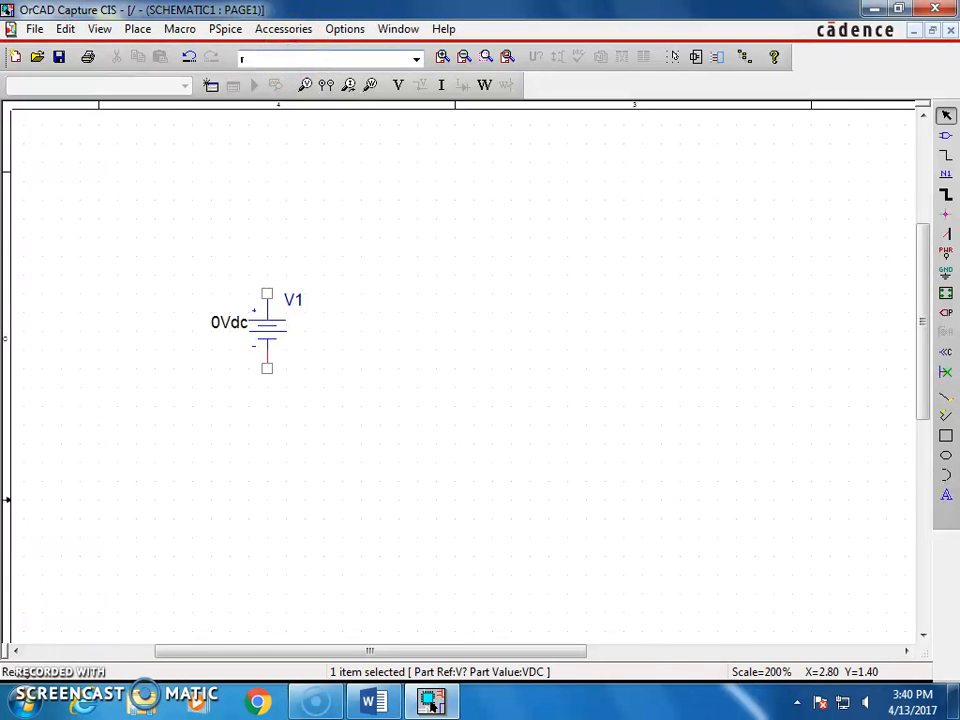
type("r")
key("Return")
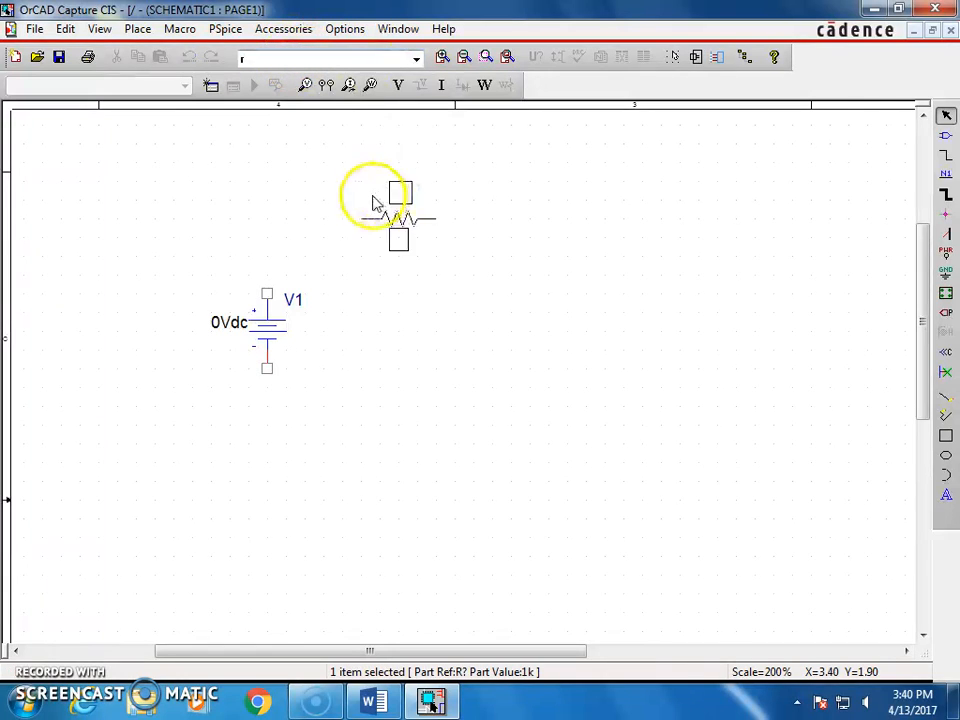
left_click(366, 233)
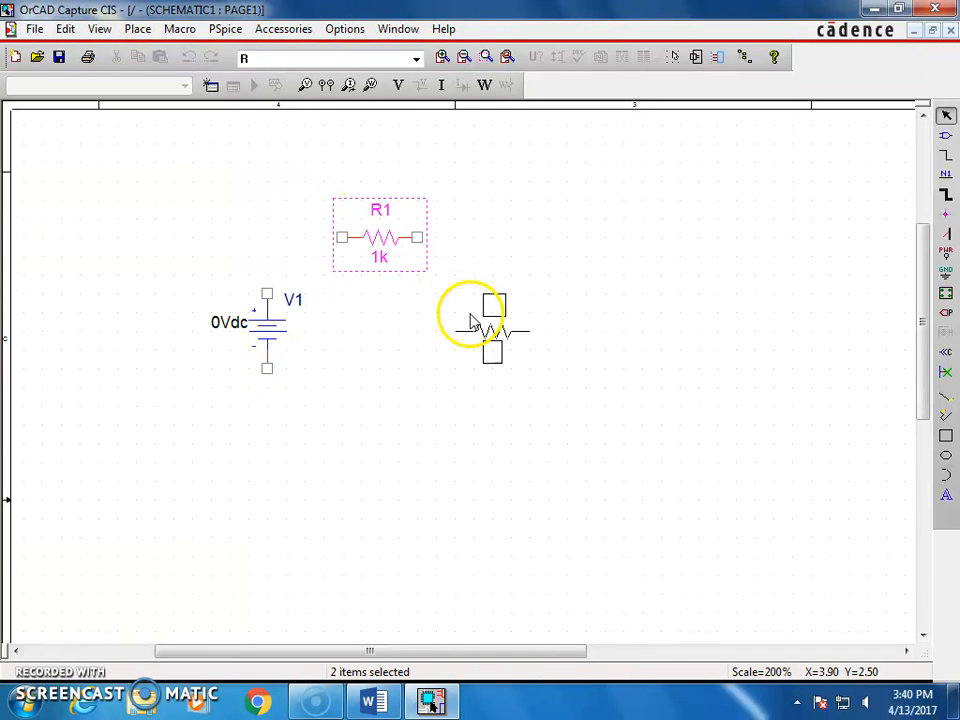
key("Escape")
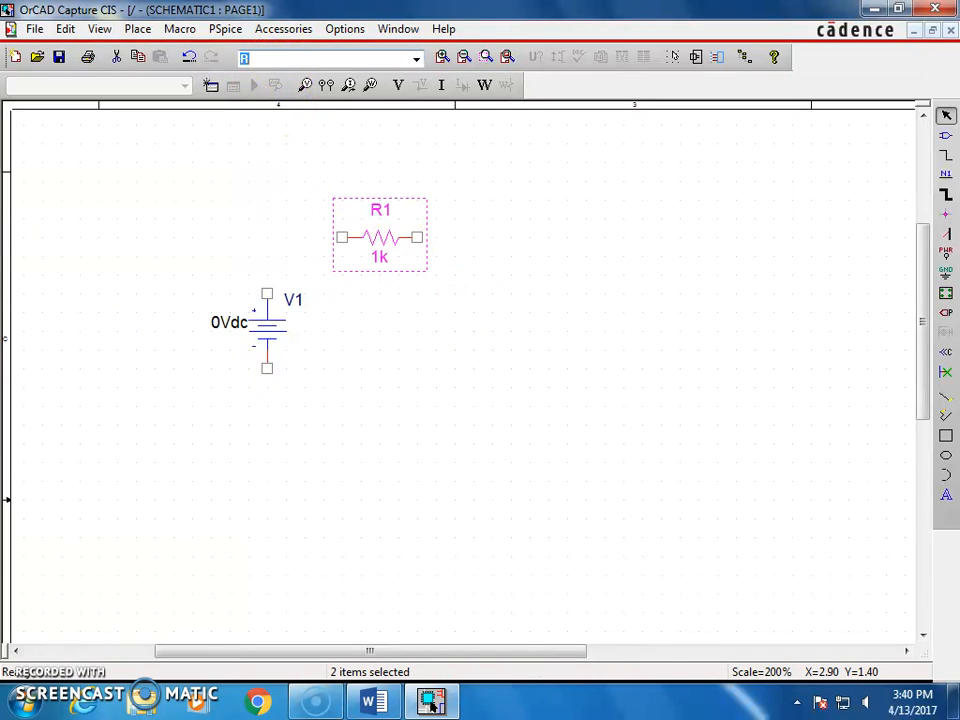
Place one ground symbol 0 below the resistor and end placement.
key("Return")
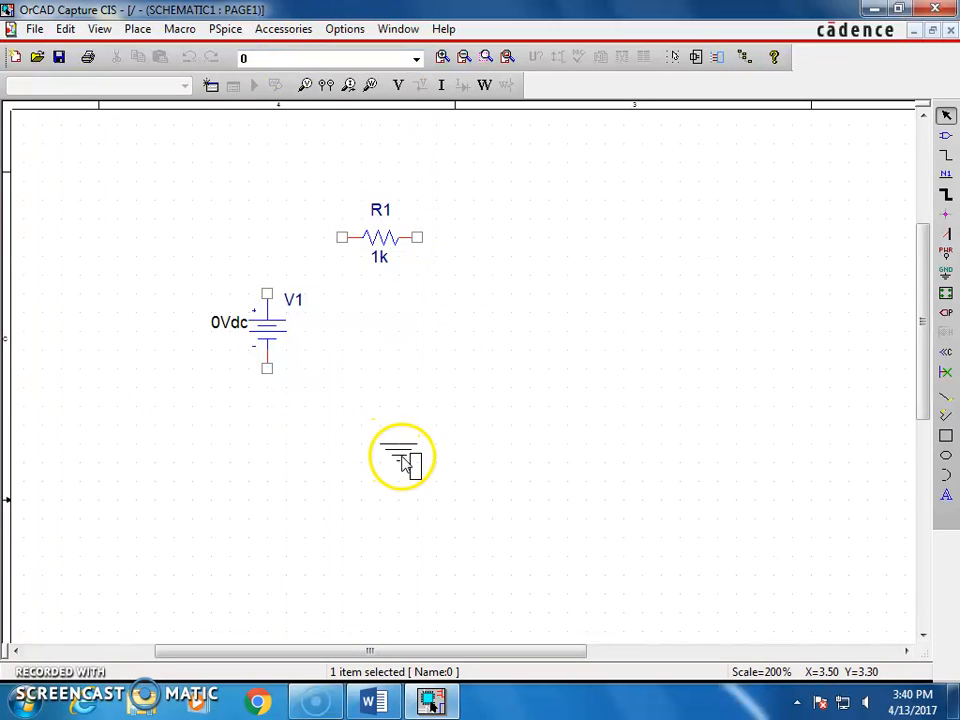
left_click(409, 452)
key("Escape")
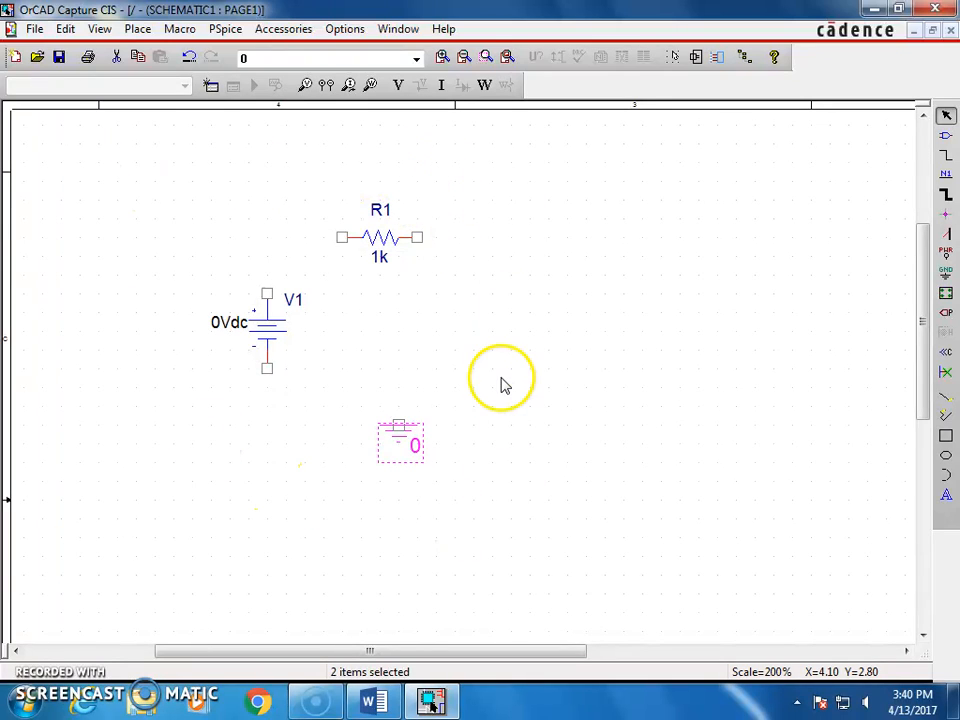
left_click(266, 330)
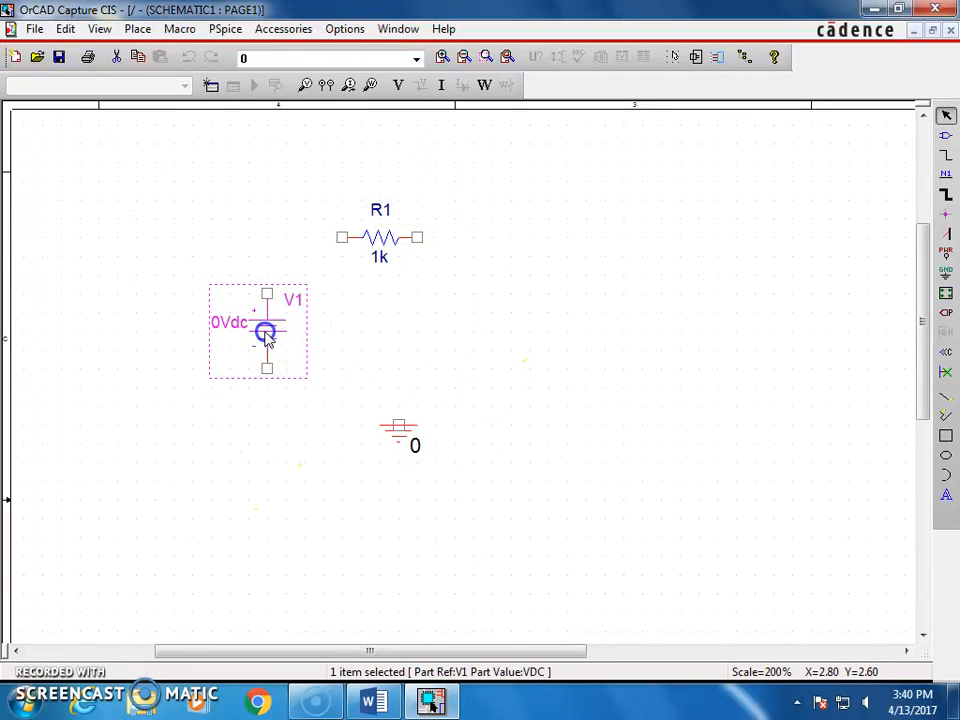
left_click(381, 237)
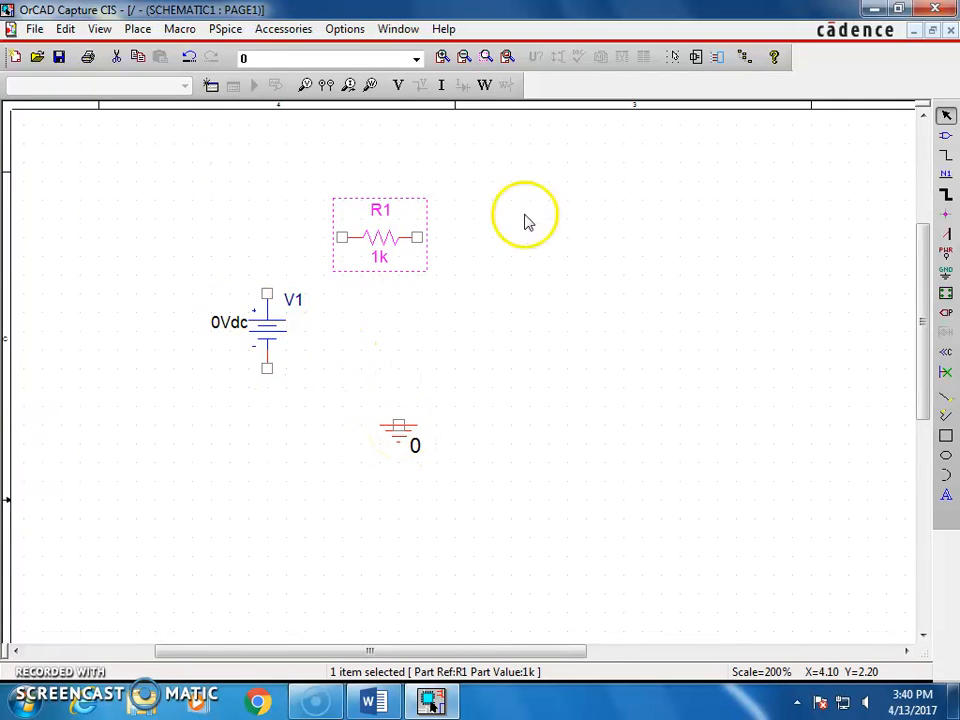
left_click(251, 518)
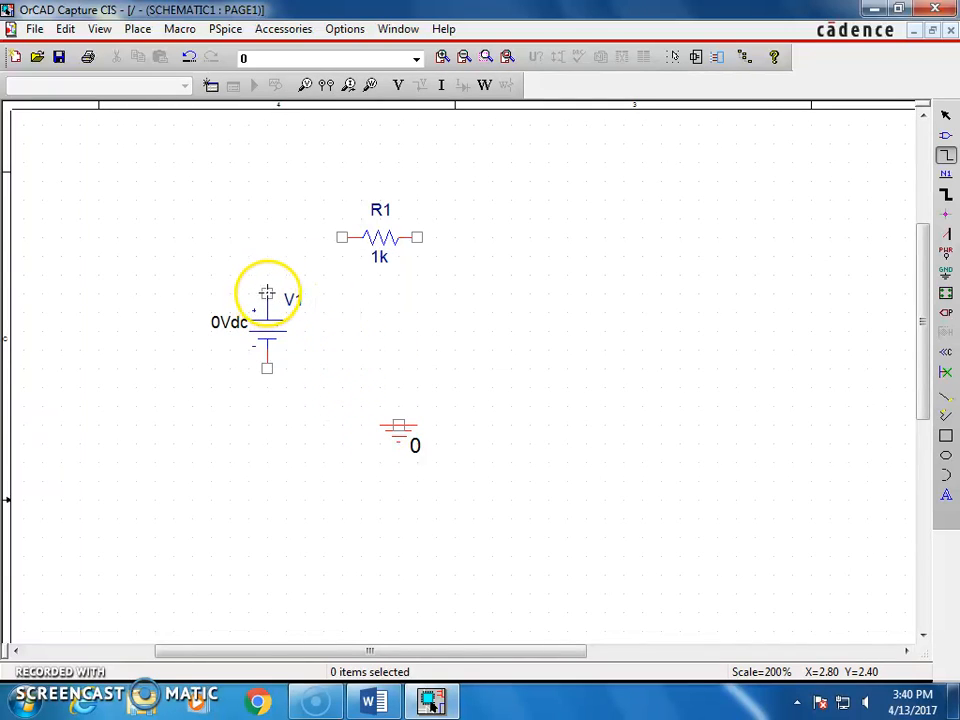
Wire V1, R1 and ground 0 into a closed rectangular loop, with ground joined to the bottom wire, and end wiring.
left_click_drag(267, 293, 306, 226)
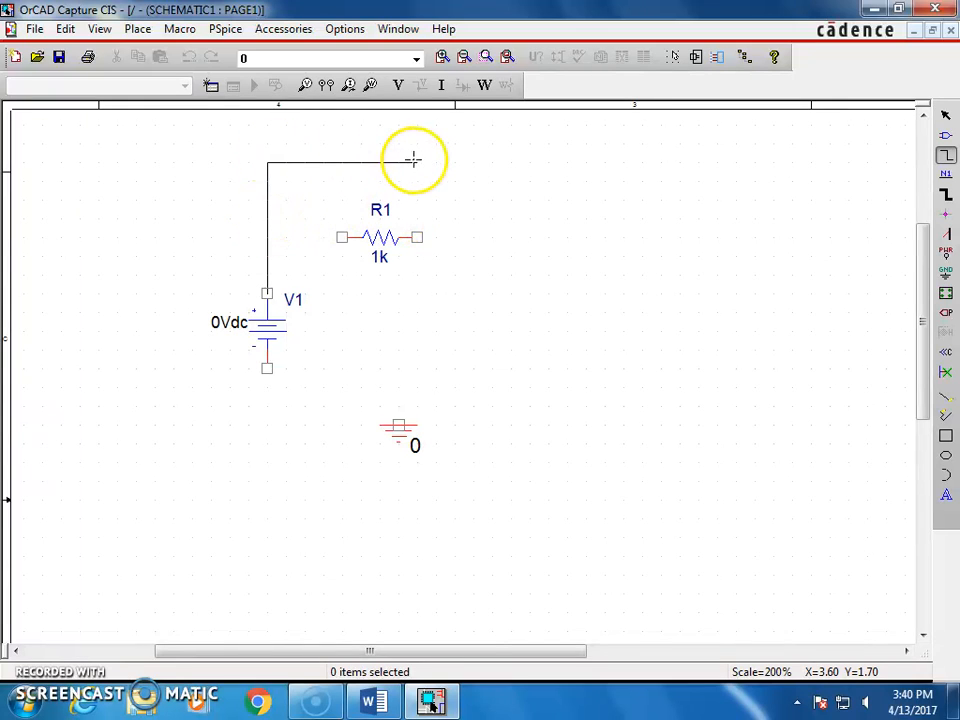
left_click(342, 237)
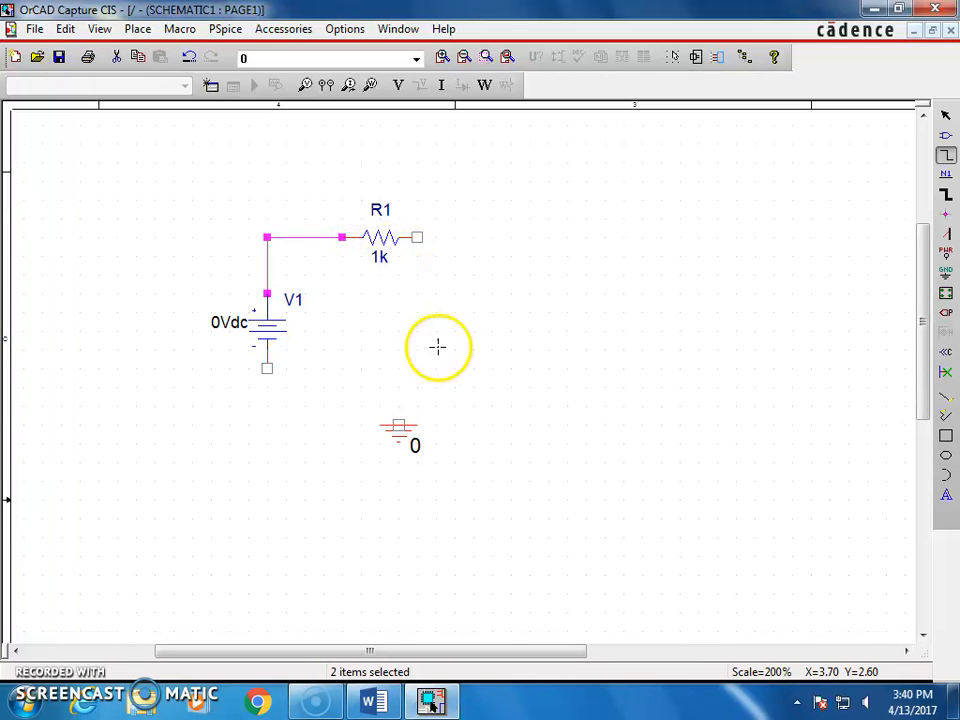
left_click(421, 237)
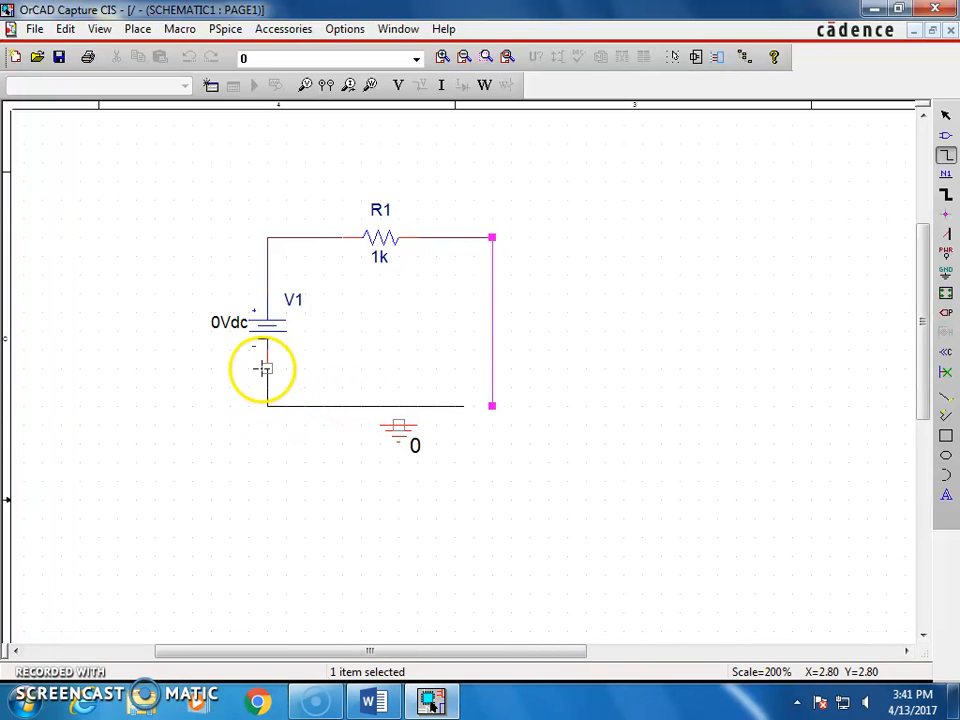
left_click(267, 368)
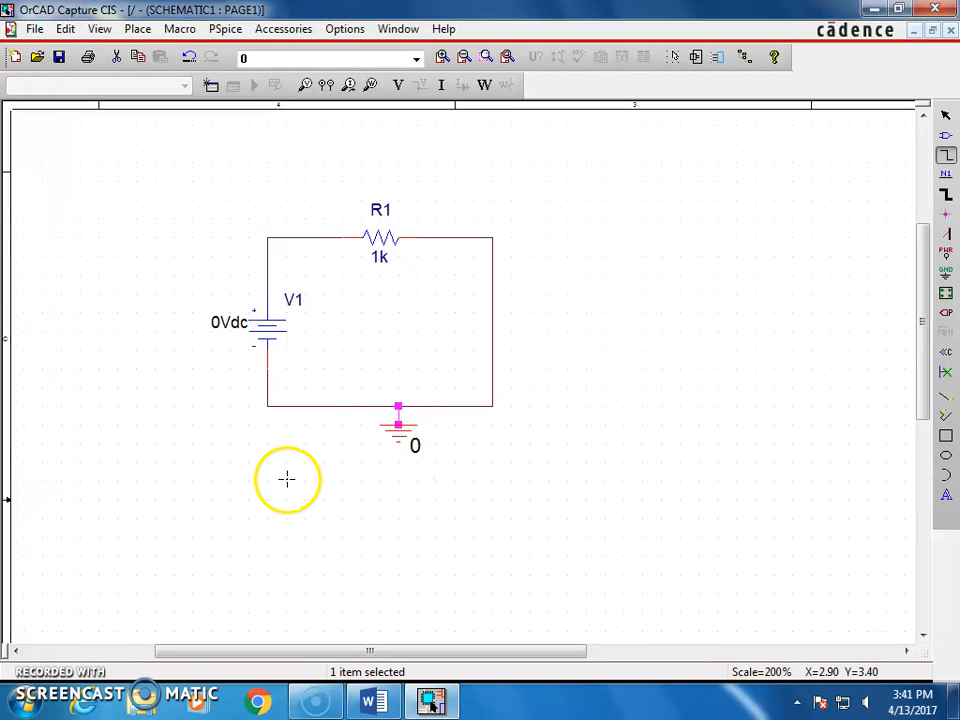
key("Escape")
left_click(293, 398)
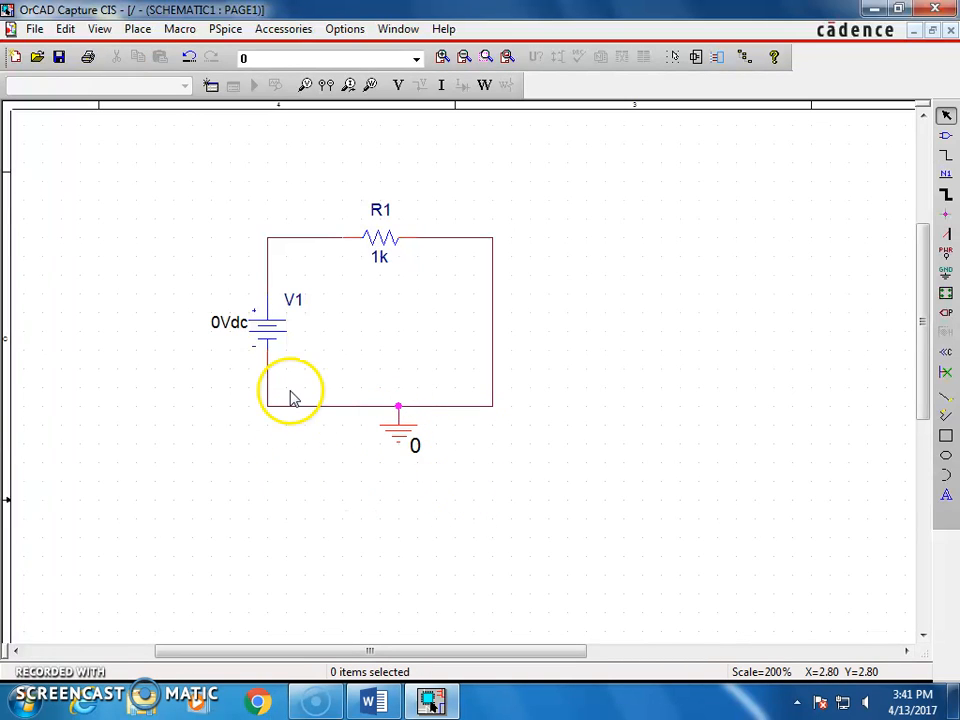
Set V1's DC value to 10Vdc and move the value label left, clear of the source symbol.
double_click(216, 321)
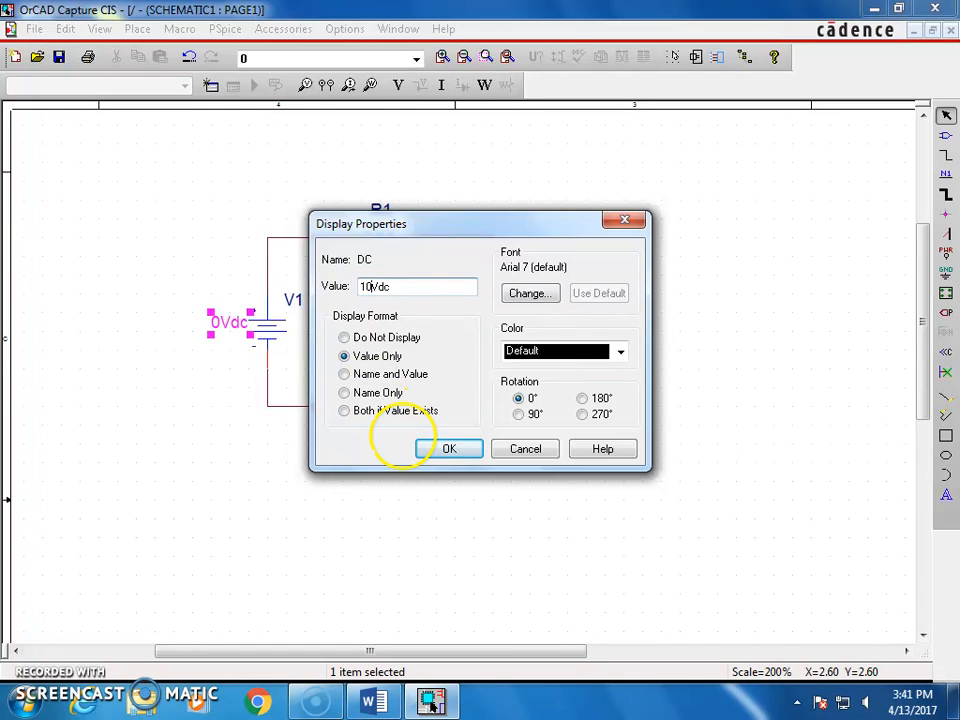
left_click(441, 448)
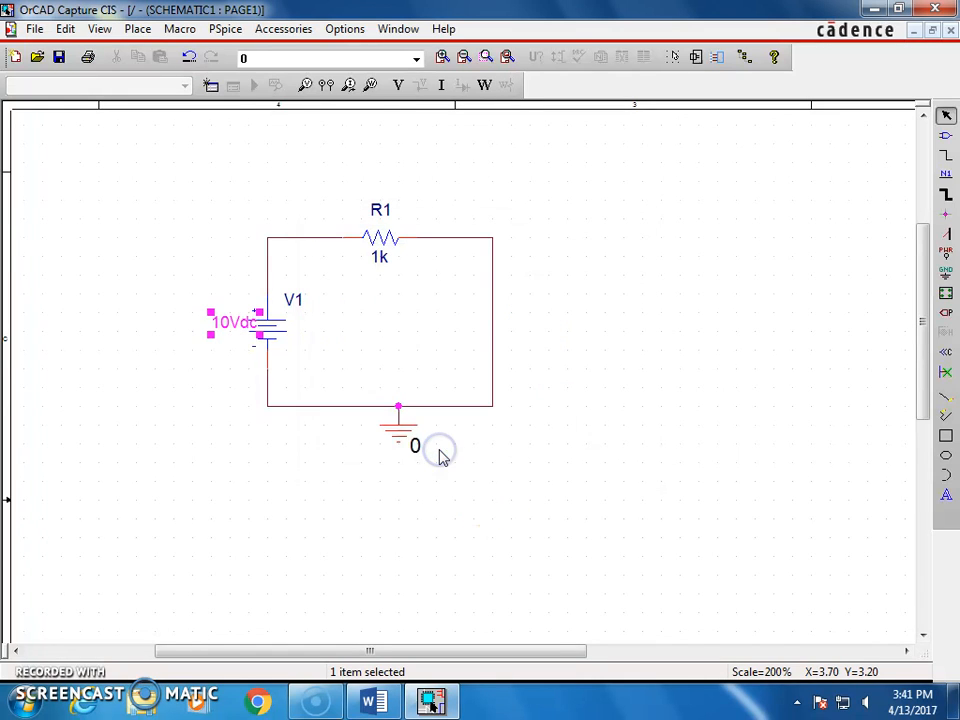
left_click(364, 482)
left_click(243, 328)
left_click_drag(217, 330, 217, 330)
left_click(360, 336)
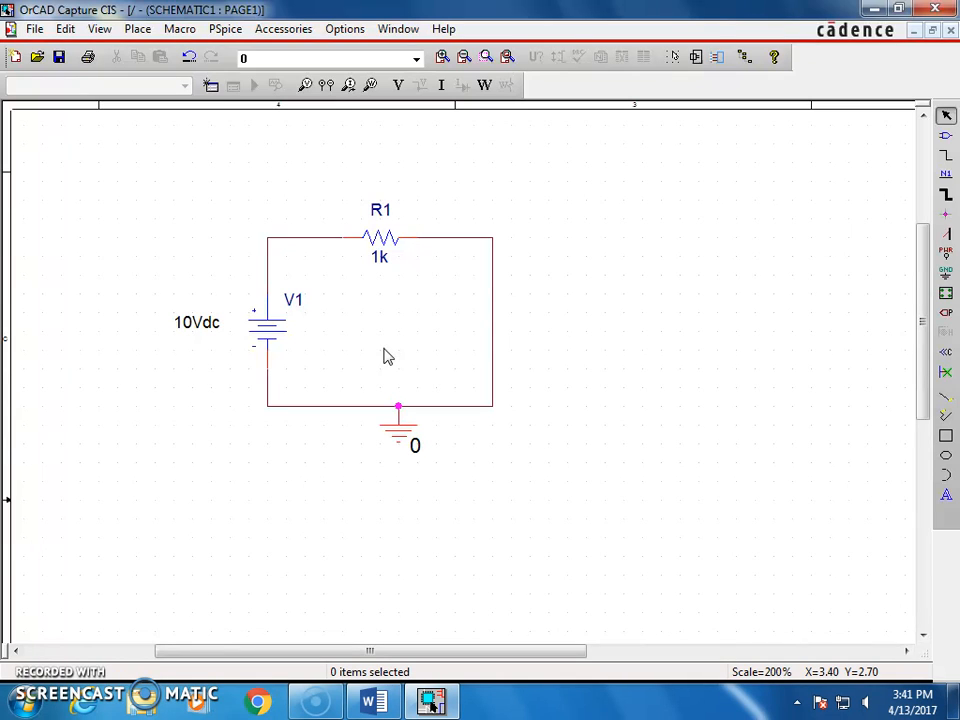
left_click(476, 318)
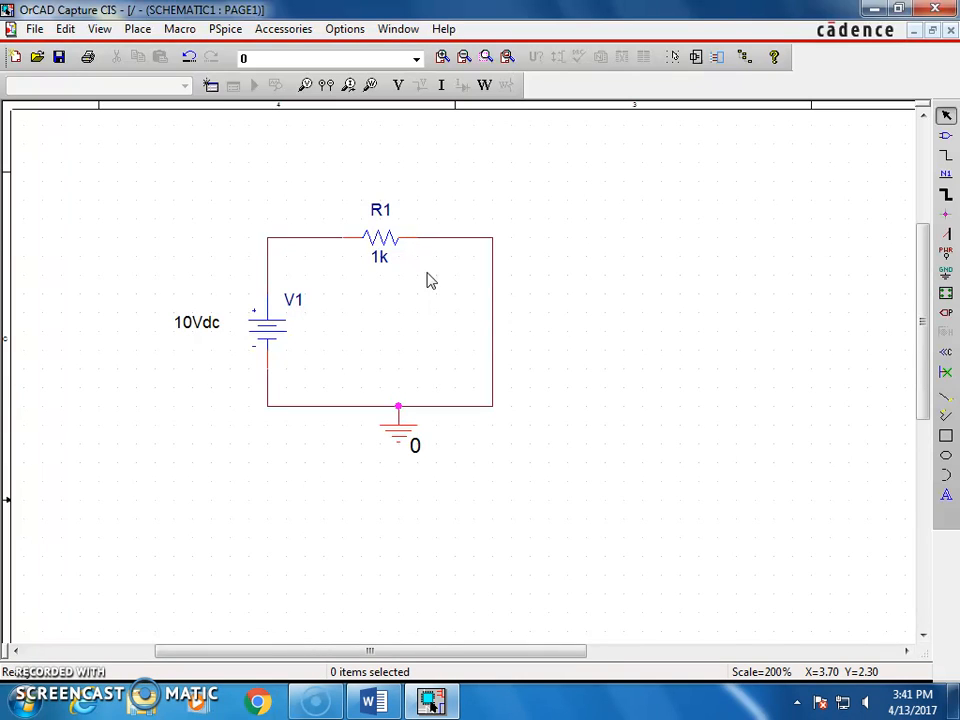
Create a new simulation profile named test that inherits from none, retrying while the server is busy.
left_click(210, 86)
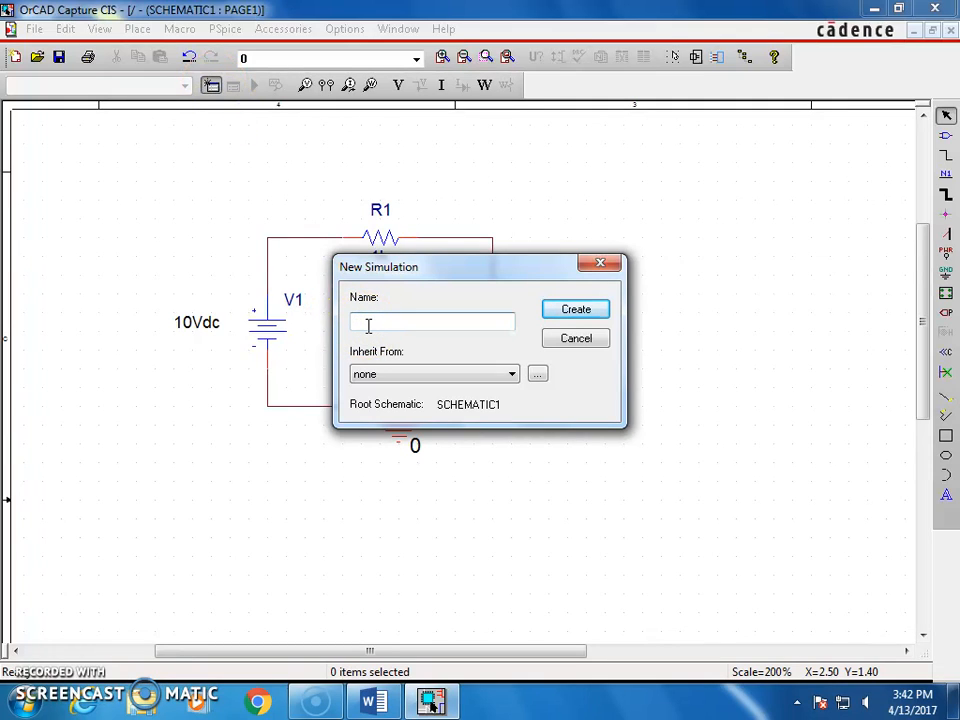
left_click(573, 311)
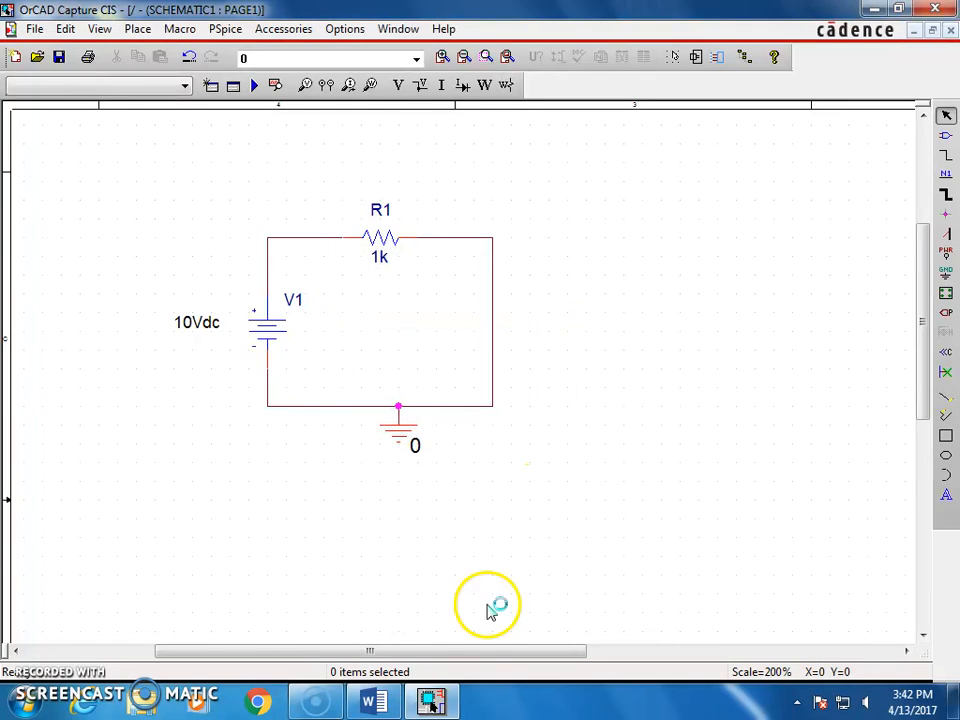
mouse_move(450, 705)
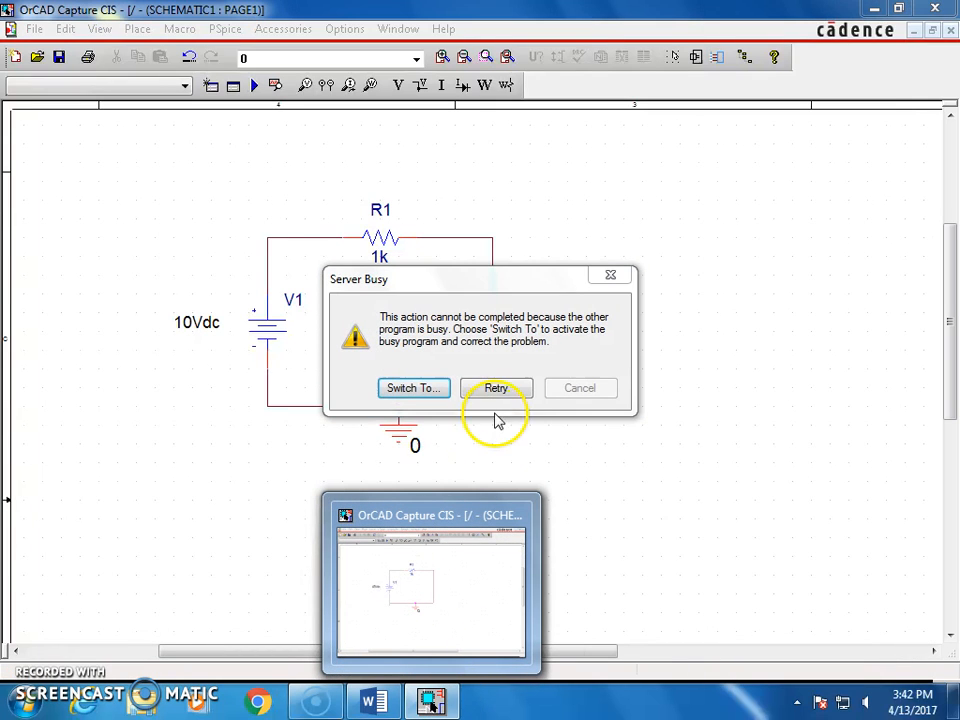
left_click(500, 392)
left_click(503, 396)
left_click(503, 396)
left_click(498, 392)
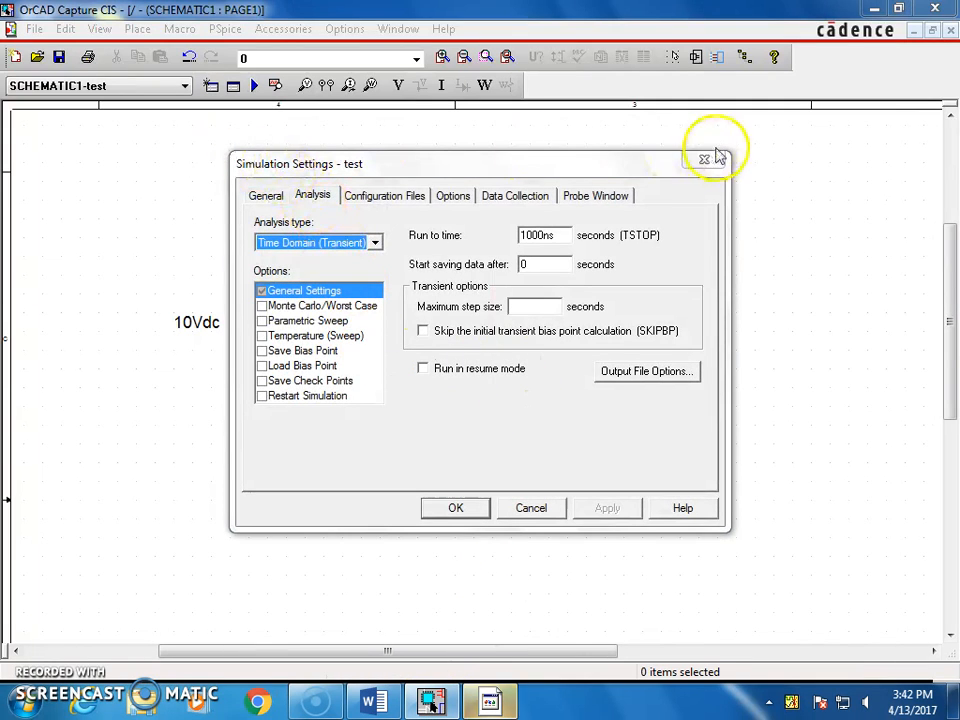
Set the transient analysis run time to 10ms and accept the simulation settings.
left_click_drag(546, 236, 470, 296)
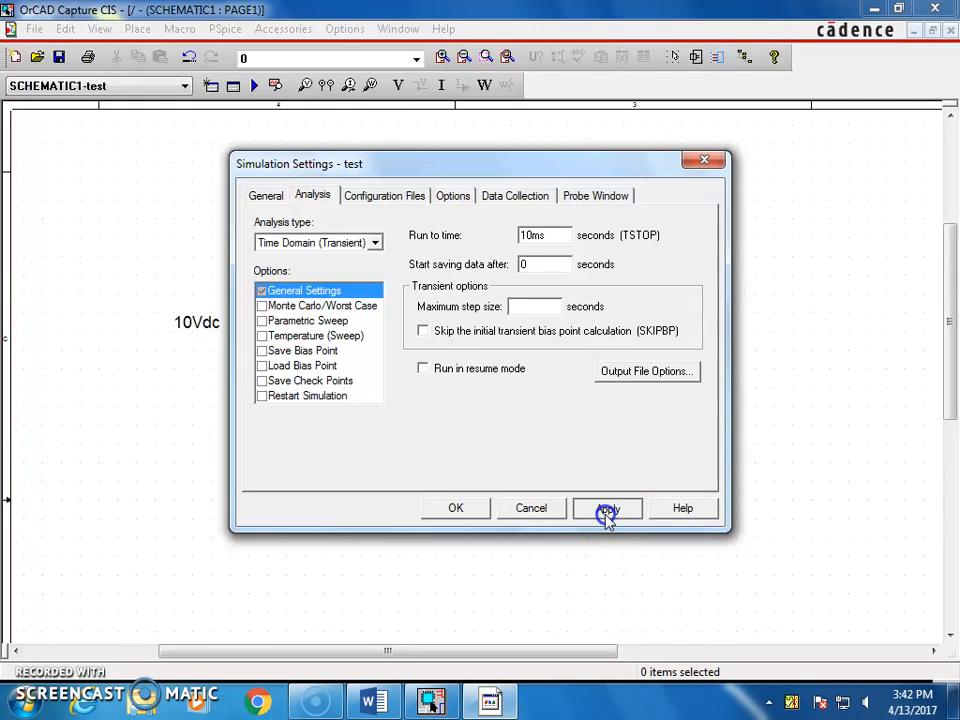
left_click(605, 512)
left_click(458, 509)
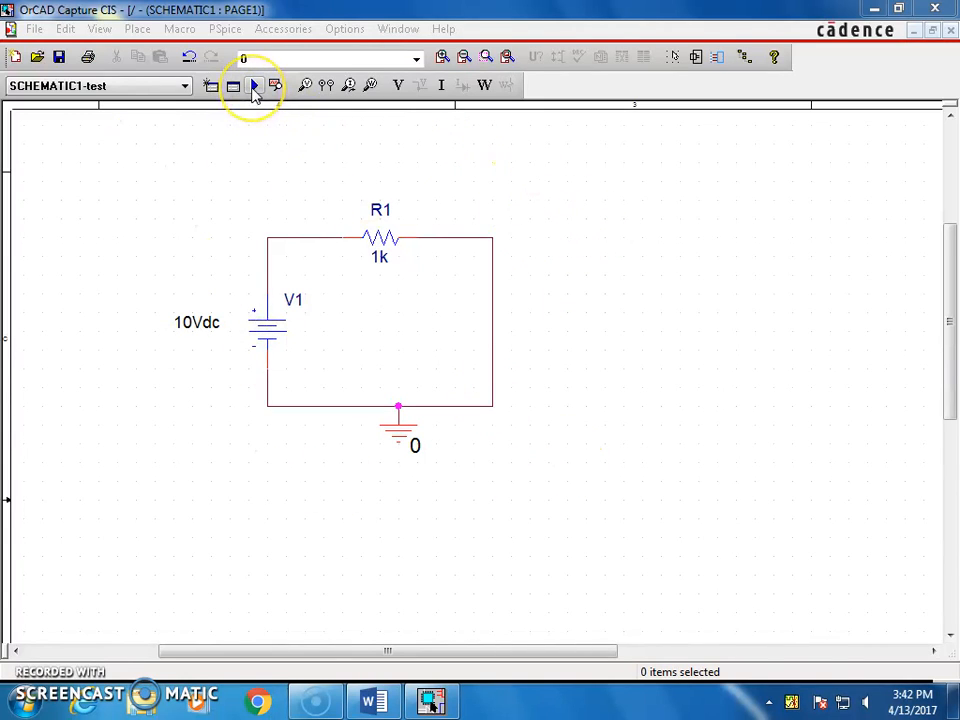
Run the PSpice simulation for the test profile, retrying while the server is busy.
left_click(254, 87)
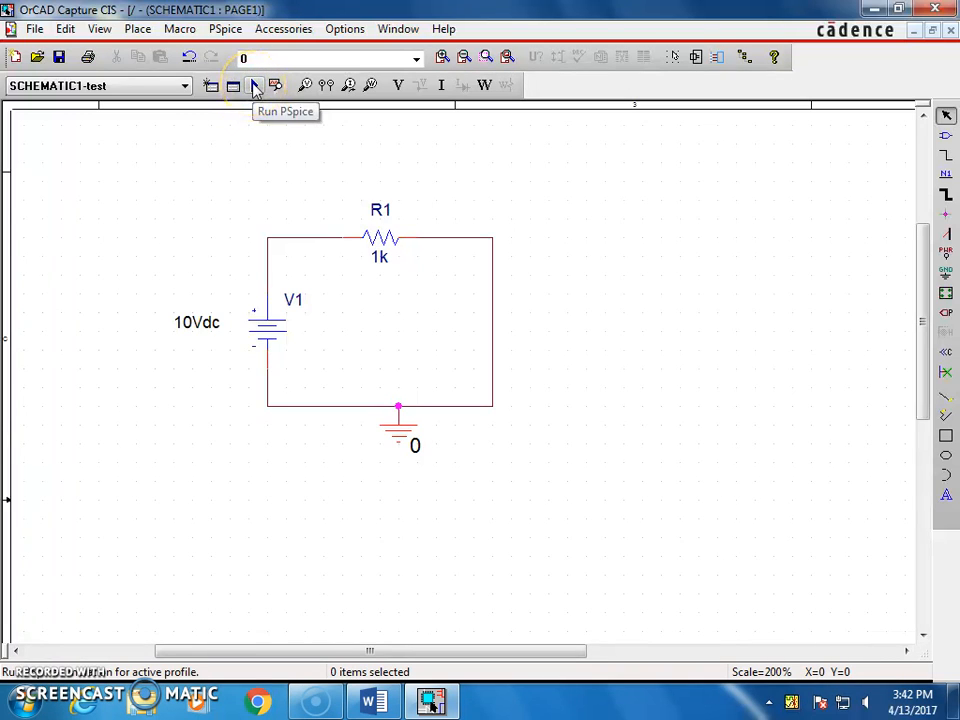
left_click(254, 86)
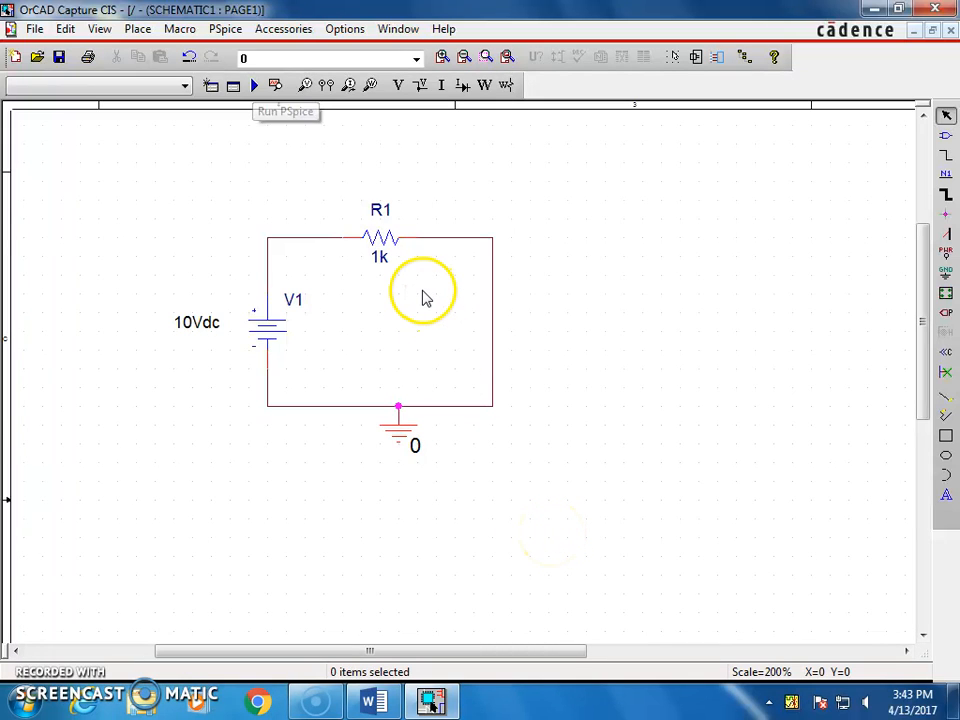
left_click(253, 82)
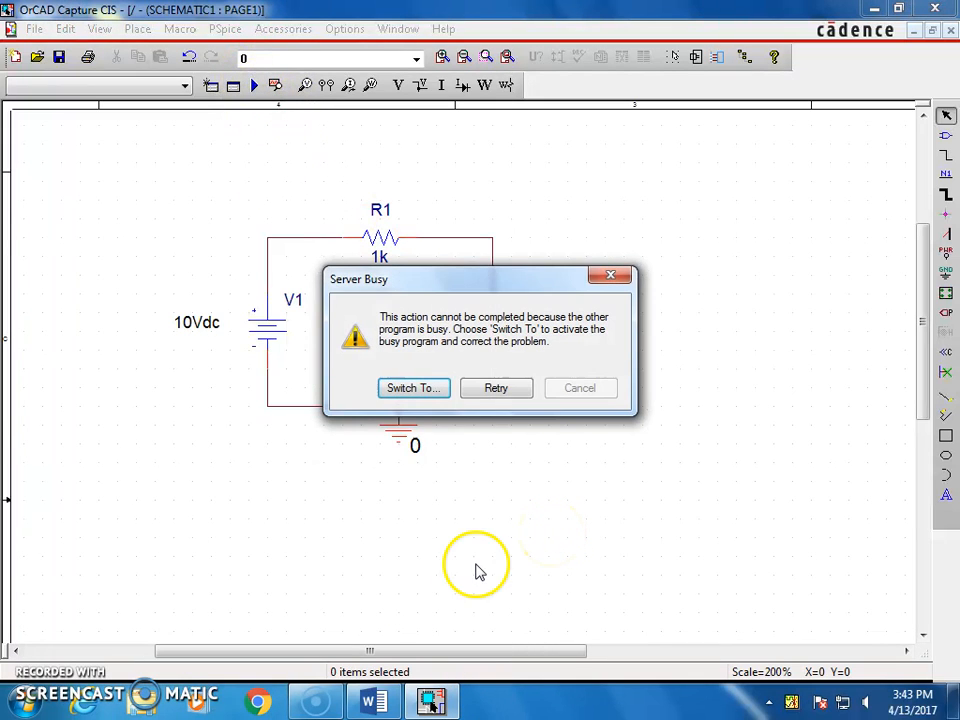
left_click(496, 387)
left_click(496, 388)
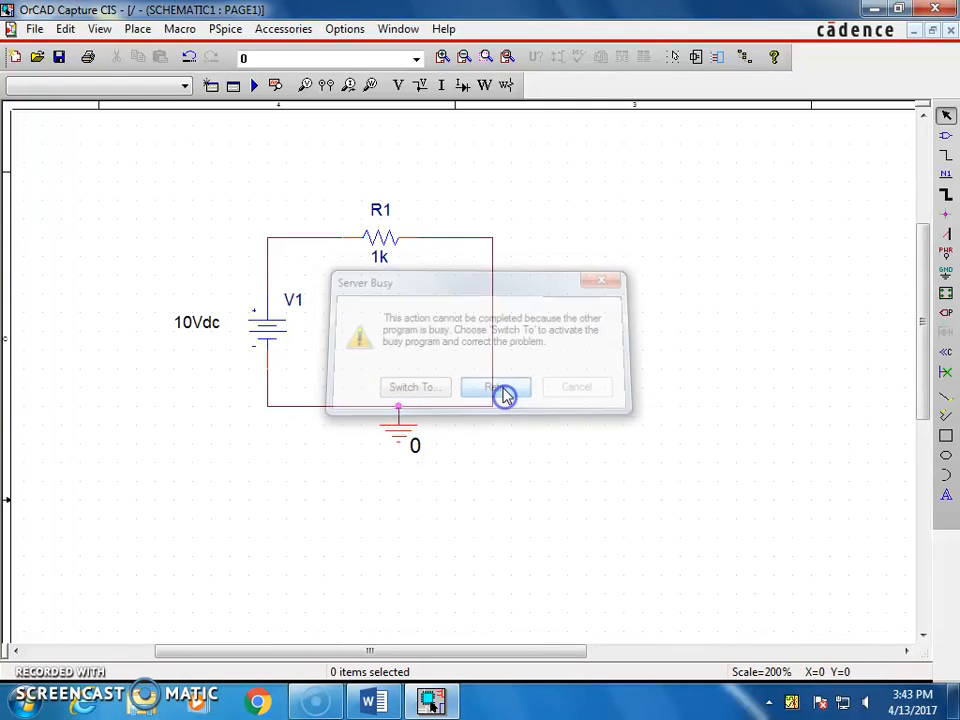
left_click(496, 388)
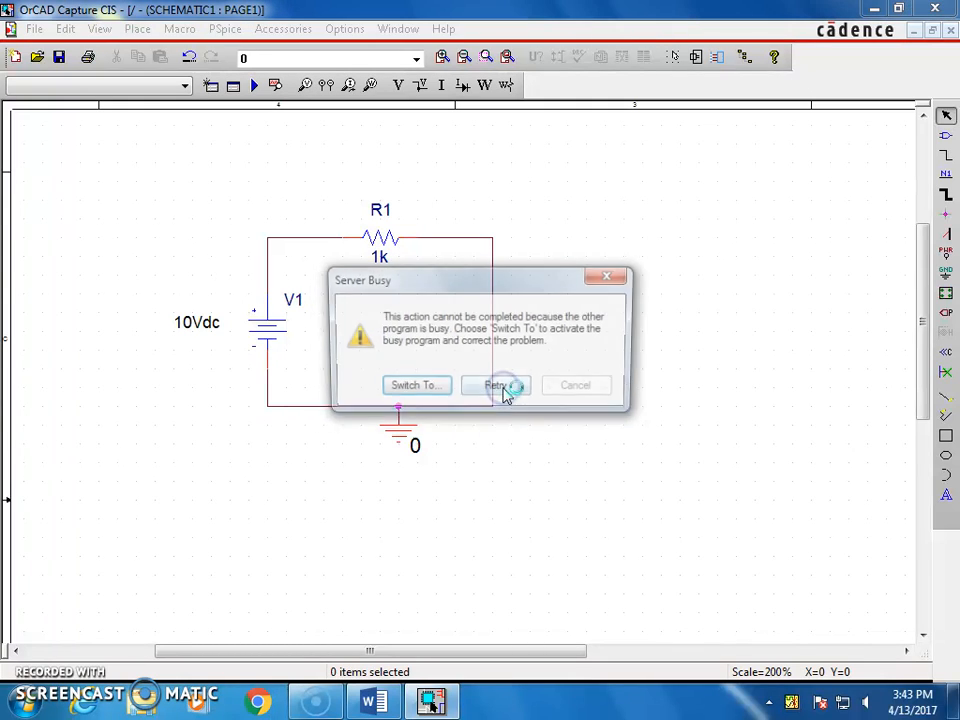
left_click(503, 390)
Switch to PSpice A/D to check the simulation run, and minimize it to return to the schematic.
left_click(492, 703)
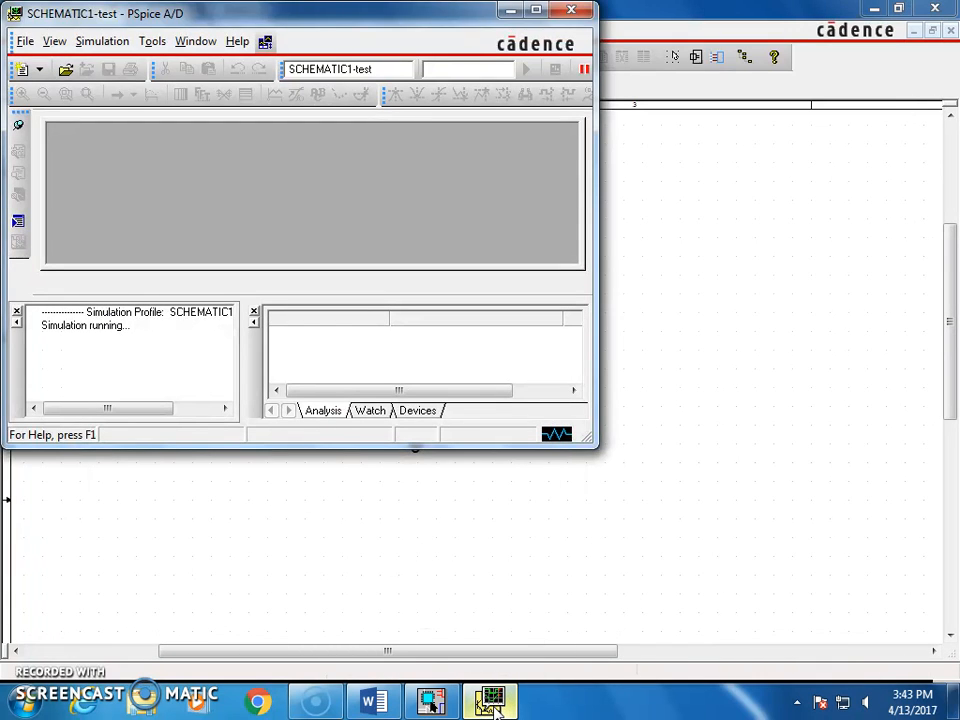
left_click(492, 703)
left_click(325, 320)
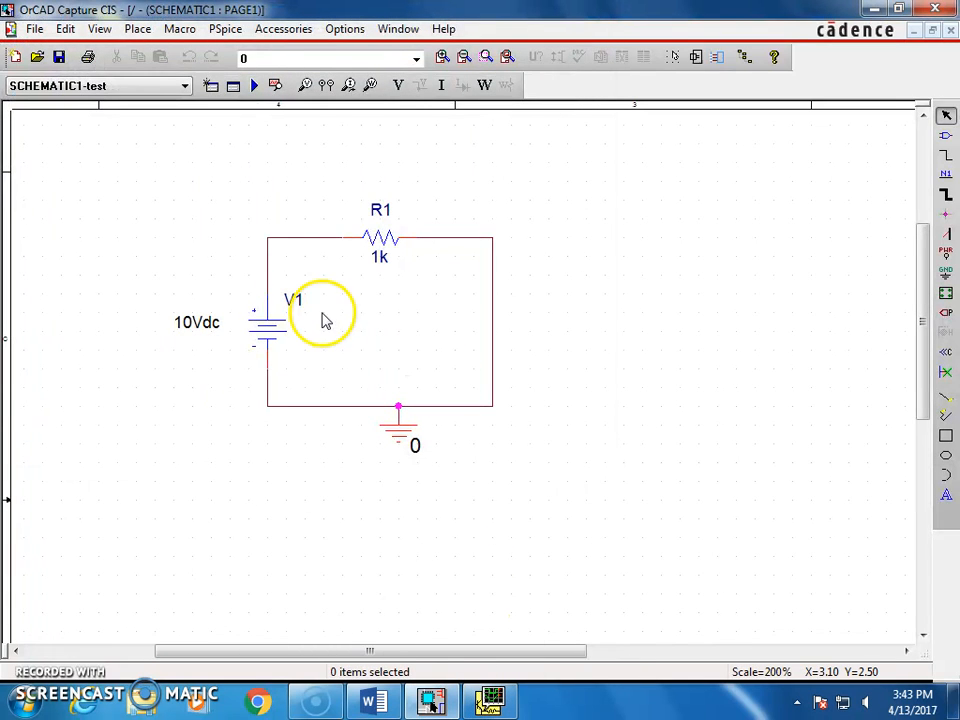
left_click(492, 703)
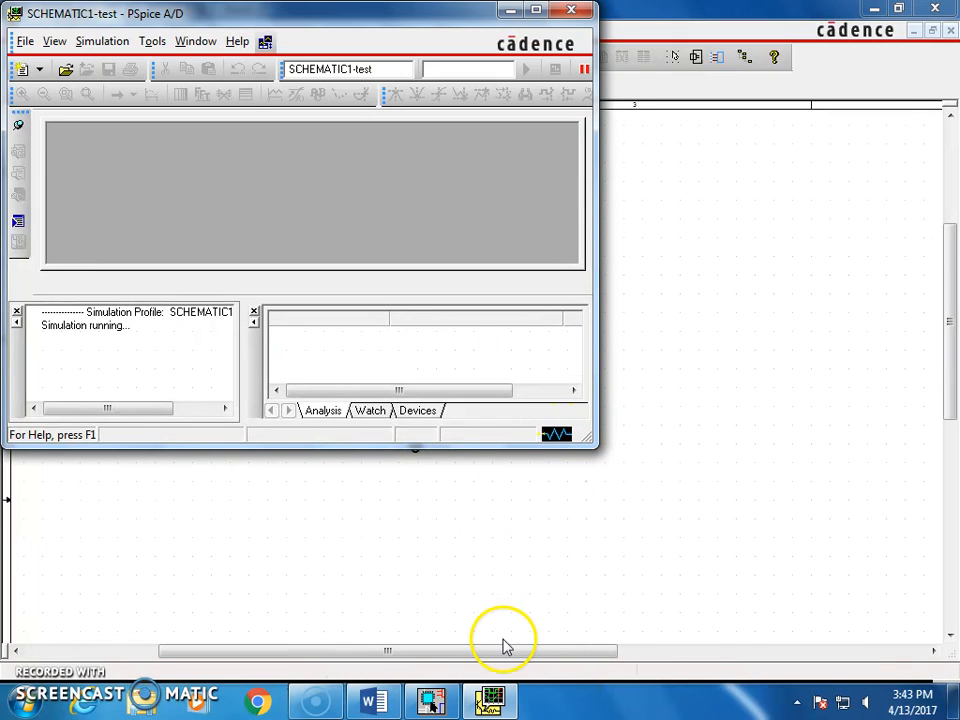
mouse_move(490, 705)
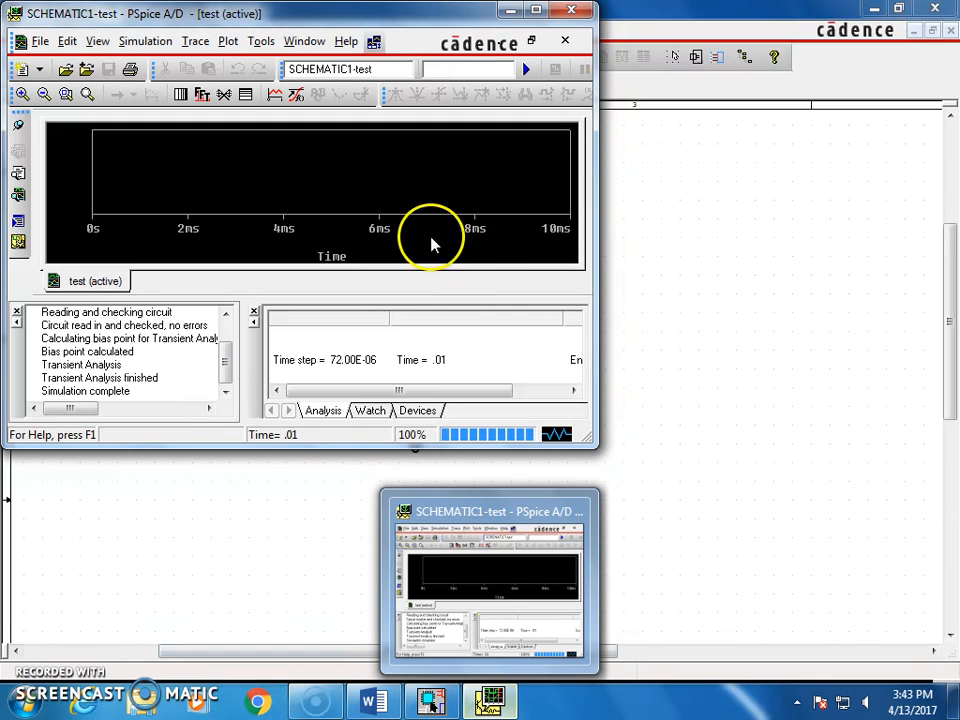
left_click(510, 11)
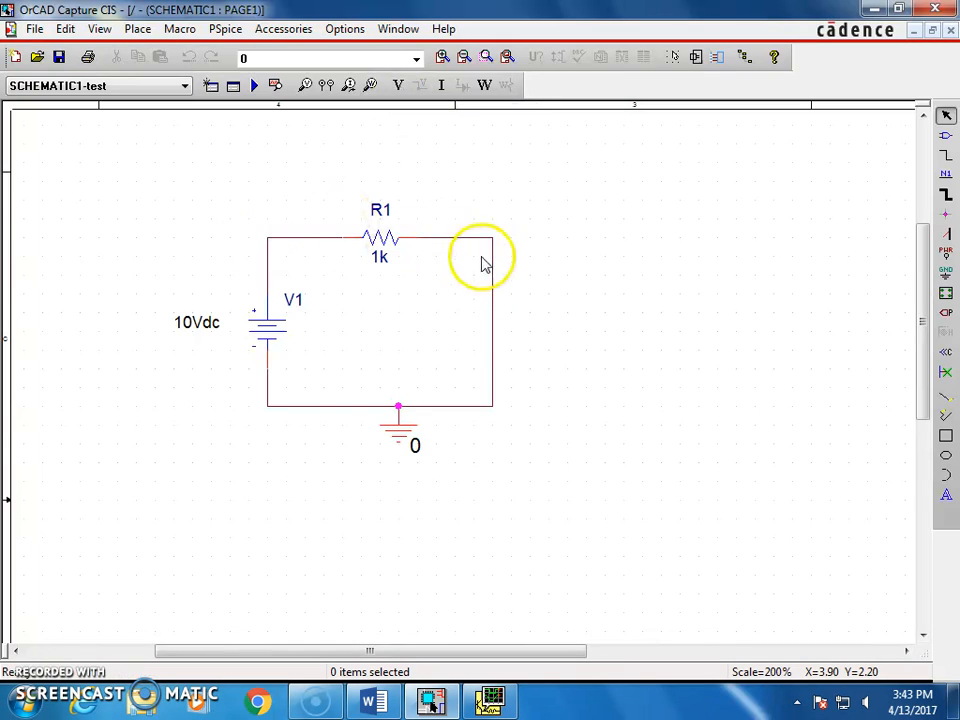
Display the bias voltages, currents and power on the schematic, moving R1's current and power labels above the resistor.
left_click(398, 85)
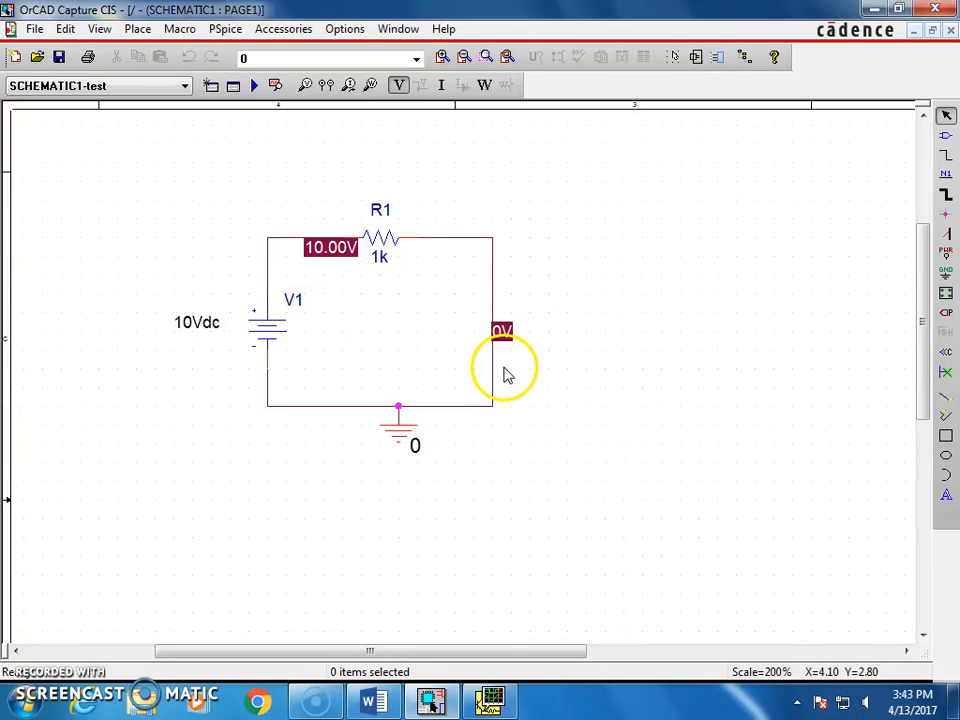
left_click(440, 85)
left_click_drag(391, 257, 382, 172)
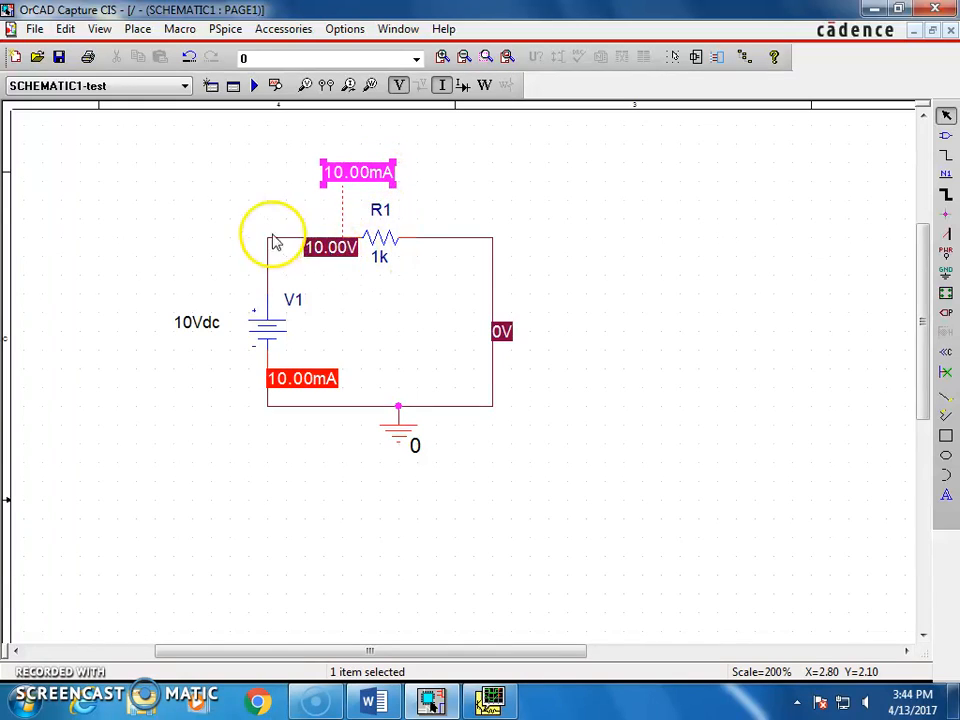
left_click(485, 86)
left_click_drag(417, 235, 458, 182)
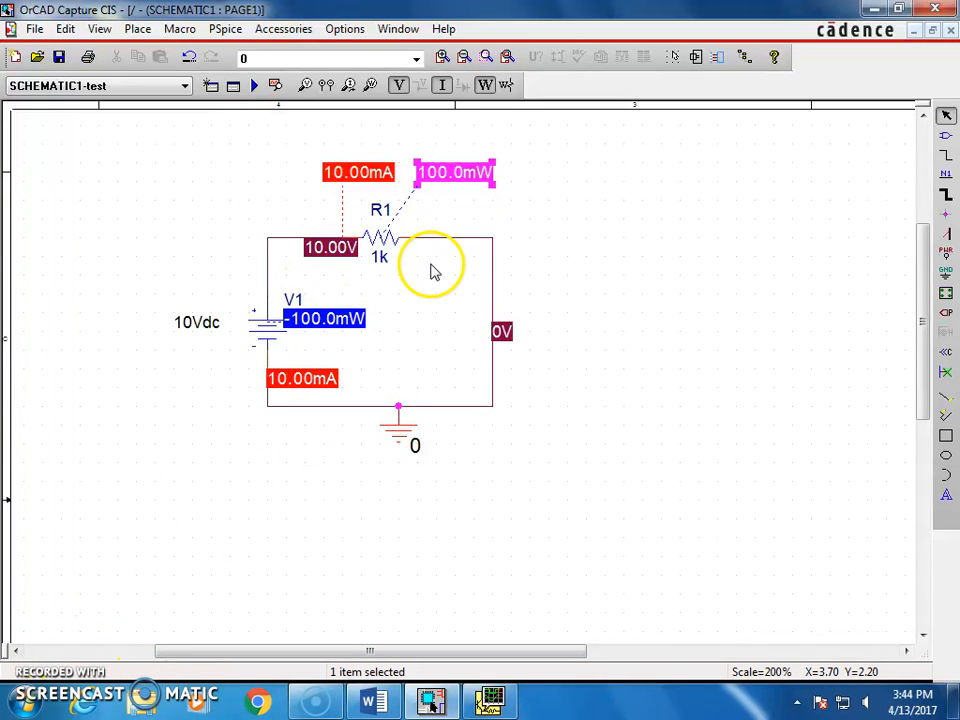
Hide the bias voltage, current and power displays and clear the selection.
left_click(398, 85)
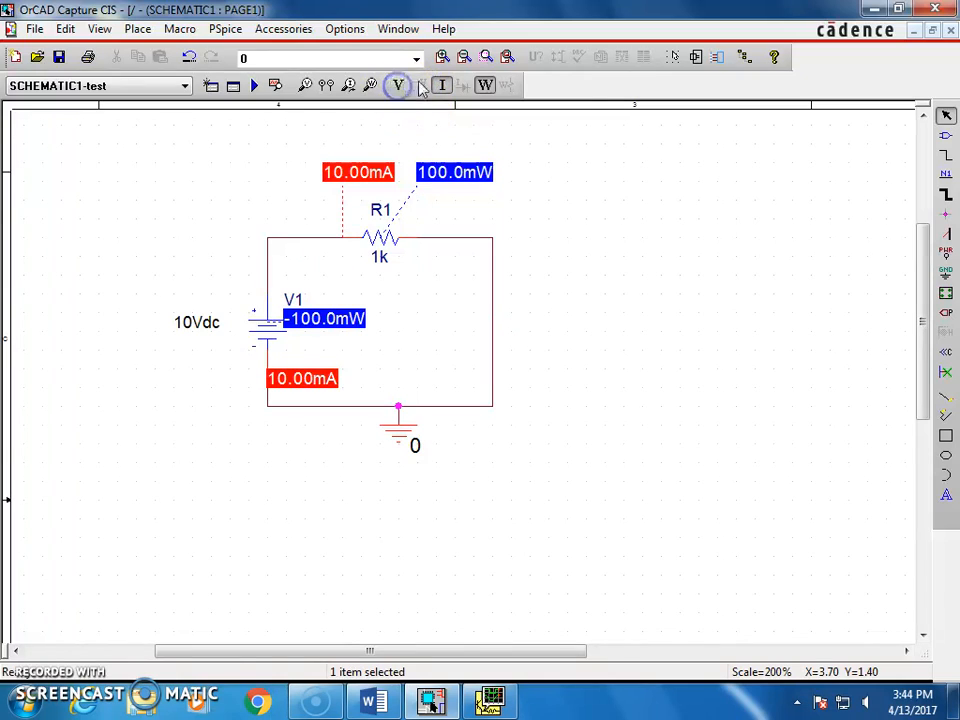
left_click(441, 85)
left_click(485, 86)
left_click(380, 356)
Delete the loop's right vertical wire and place two R resistors, one horizontal in line with R1 and one vertical below the gap.
left_click(494, 310)
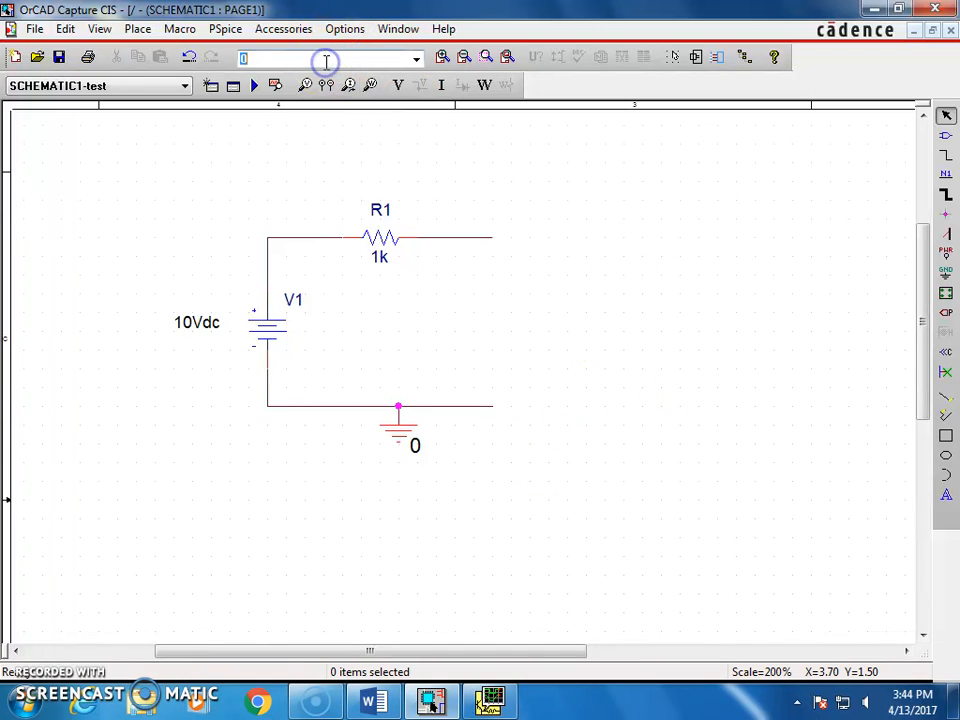
type("R")
key("Return")
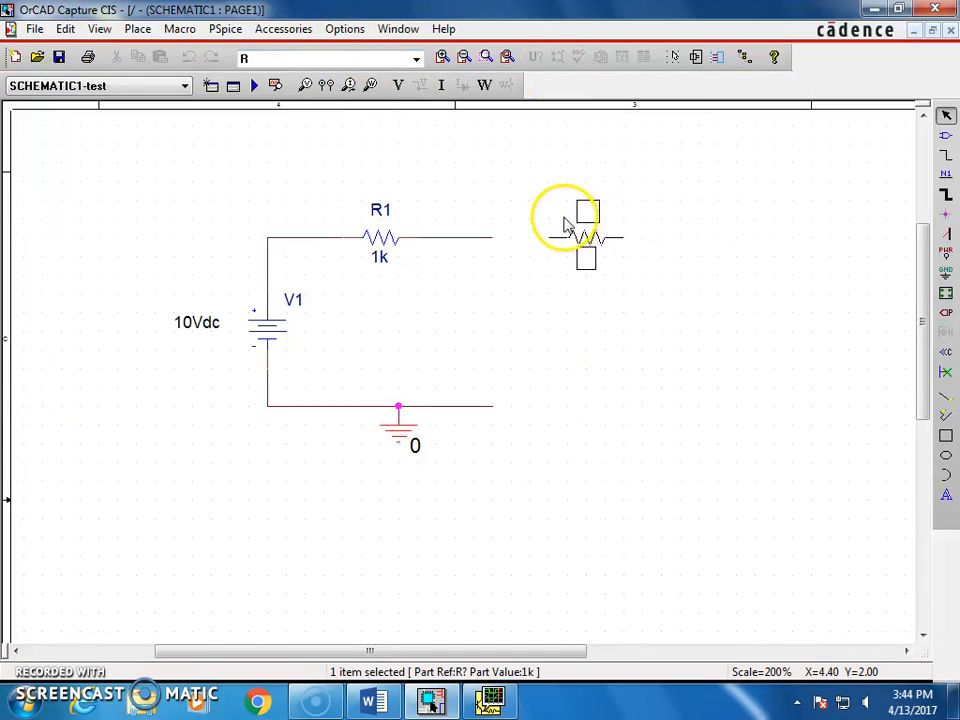
left_click(564, 218)
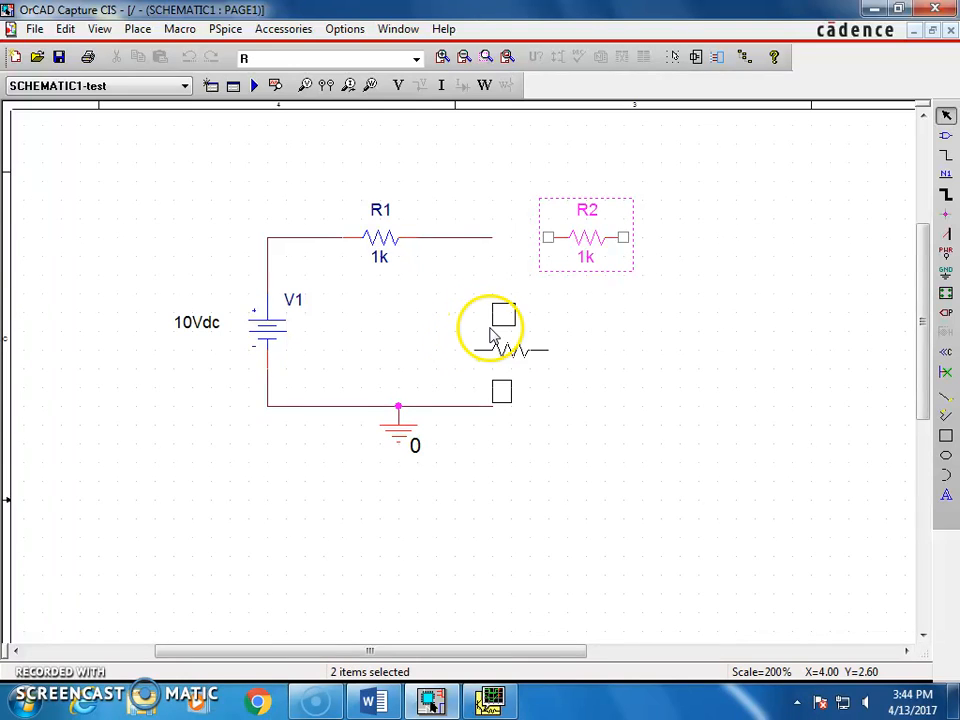
left_click(490, 300)
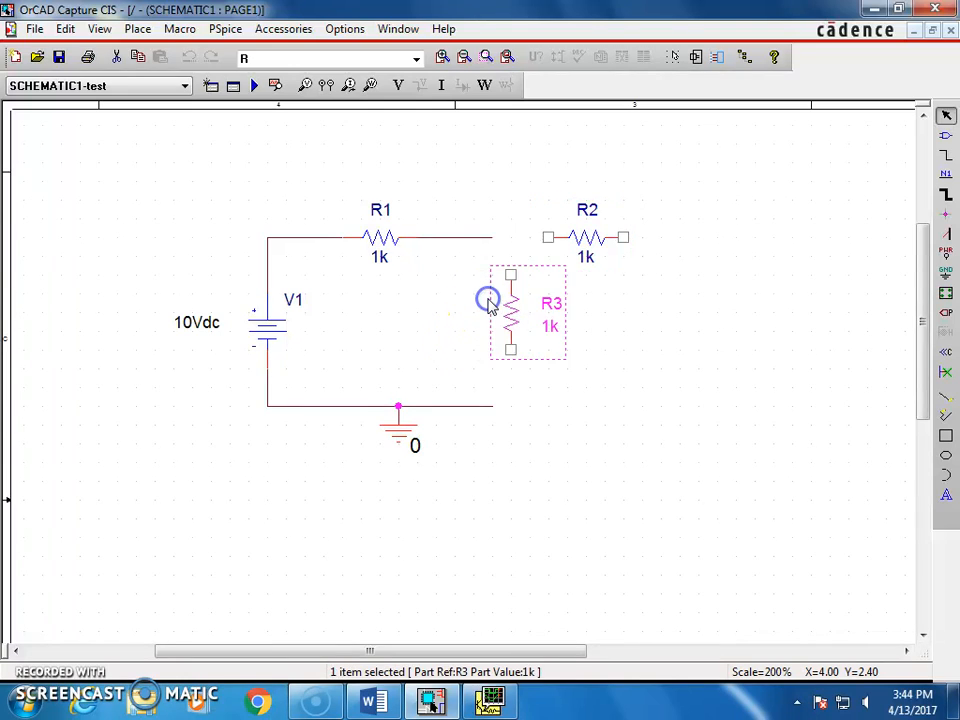
key("Escape")
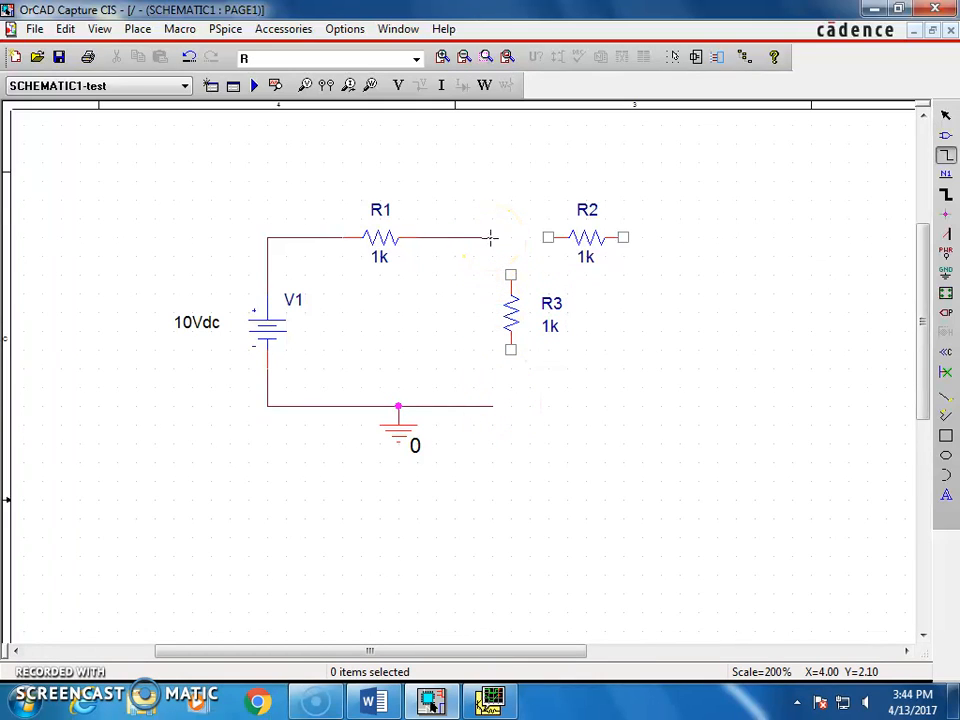
Wire R1 to R2, connect R3 between that wire and the bottom rail, and wire R2's free end back to the bottom rail.
left_click(548, 237)
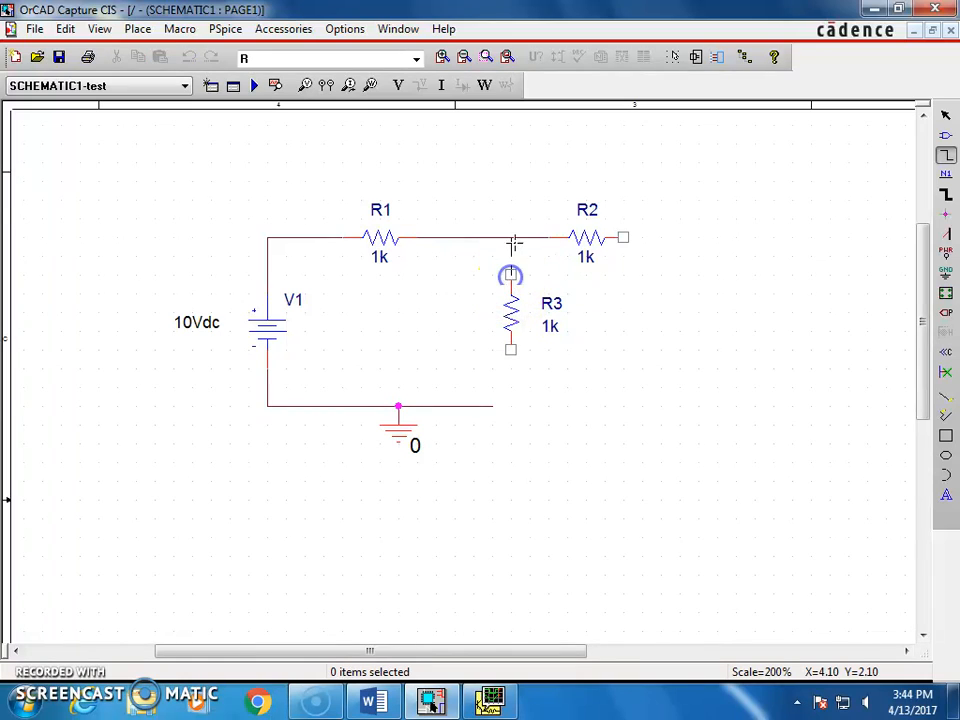
left_click(513, 239)
left_click(510, 351)
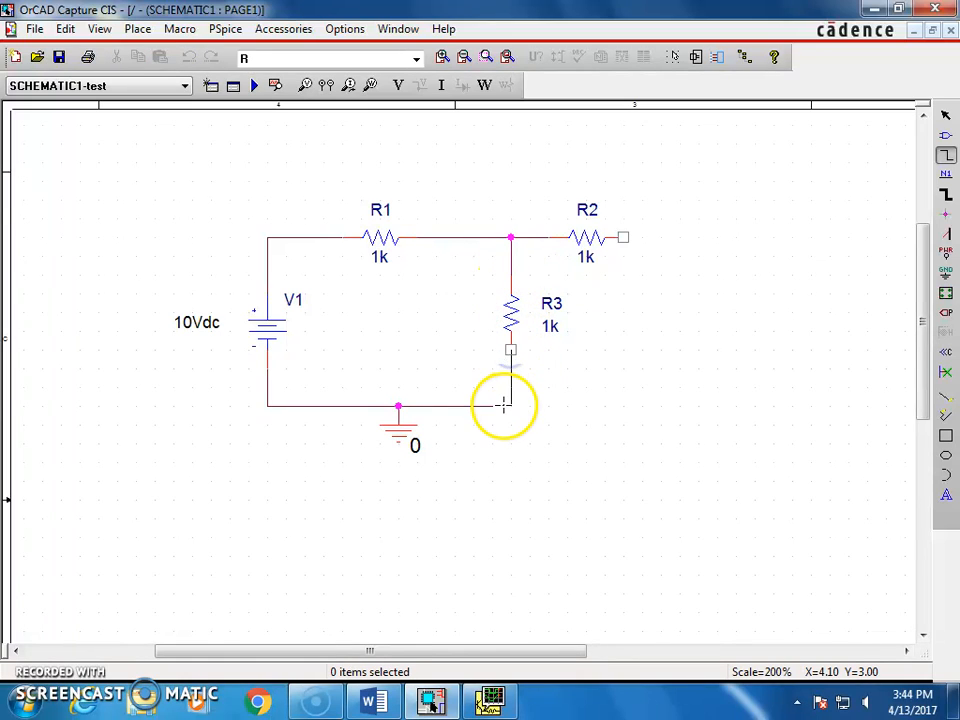
left_click(493, 405)
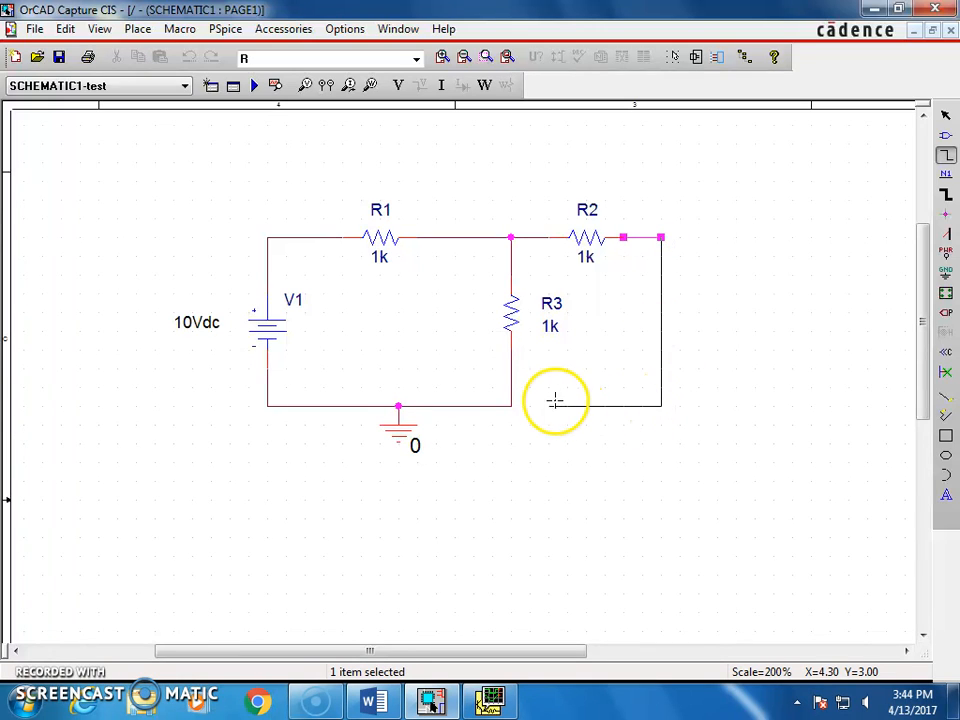
left_click(512, 405)
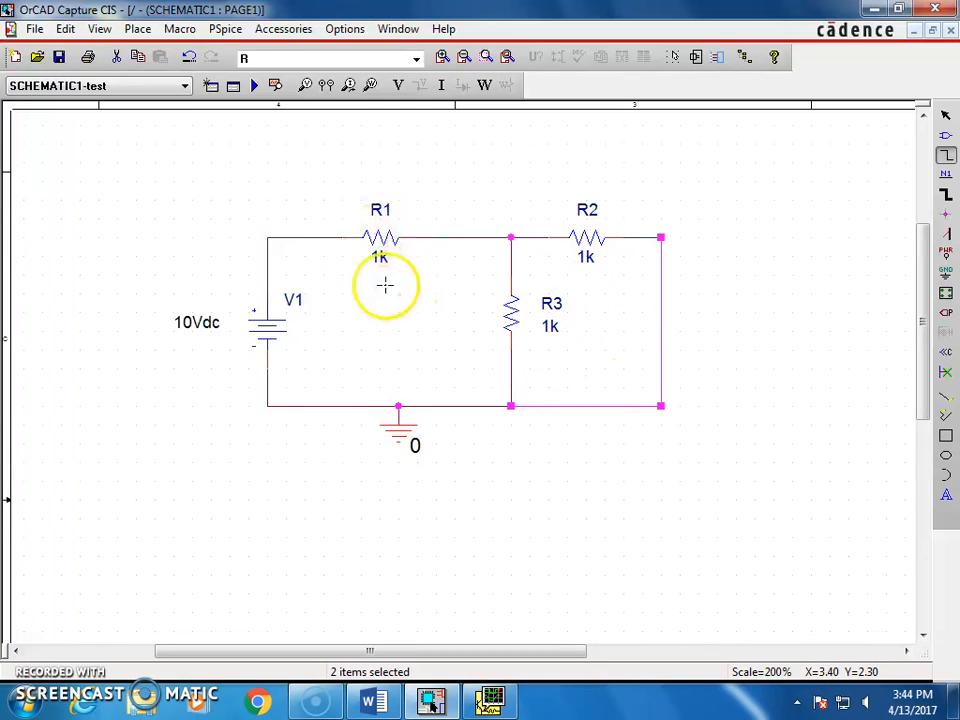
key("Escape")
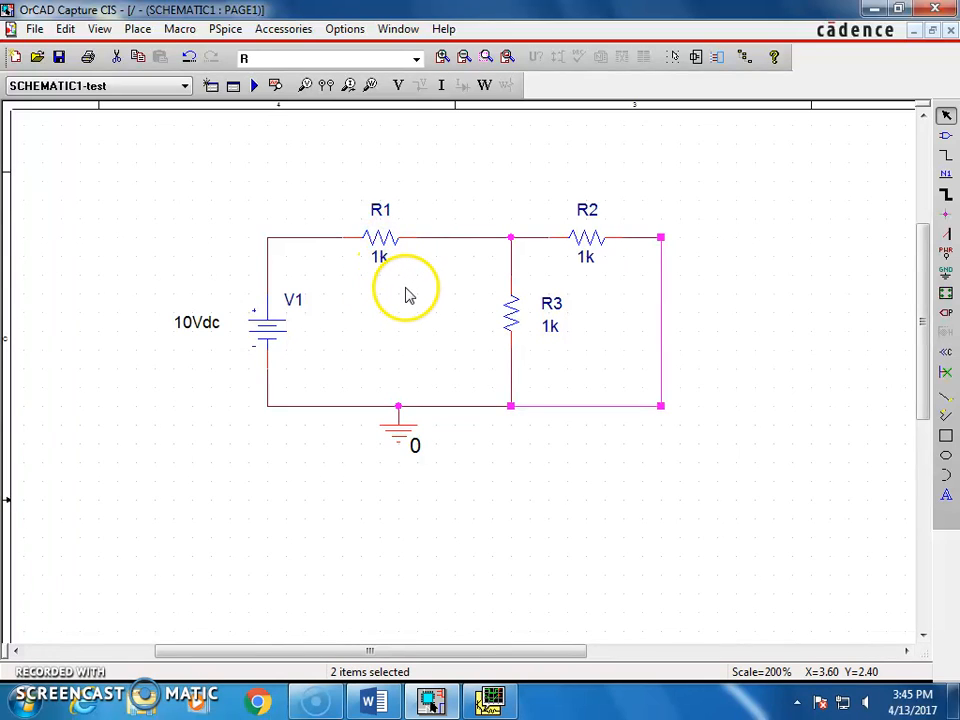
Set the DC value of source V1 to 15Vdc.
left_click(186, 326)
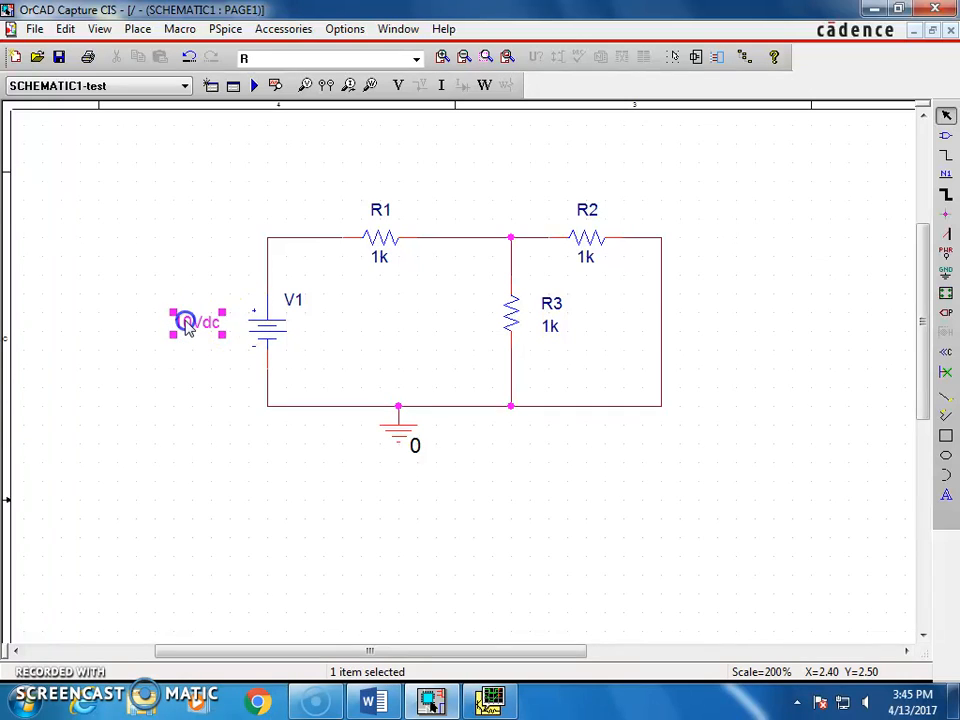
double_click(187, 328)
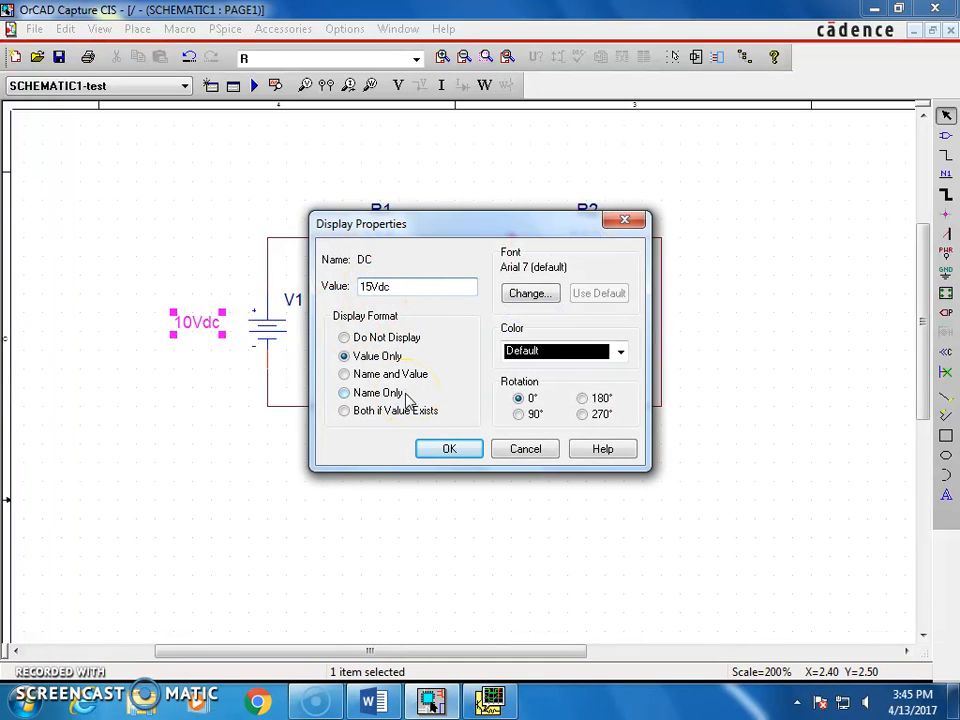
left_click(446, 449)
left_click(414, 521)
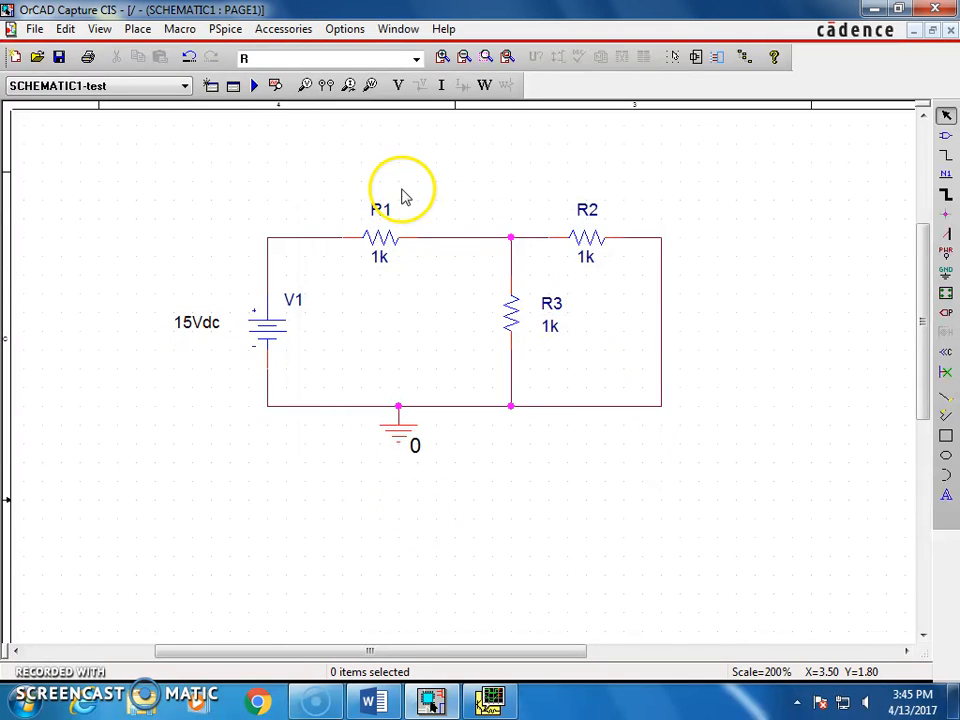
Run the PSpice simulation, display the bias voltages and currents on the schematic, and check the run in PSpice A/D.
left_click(255, 88)
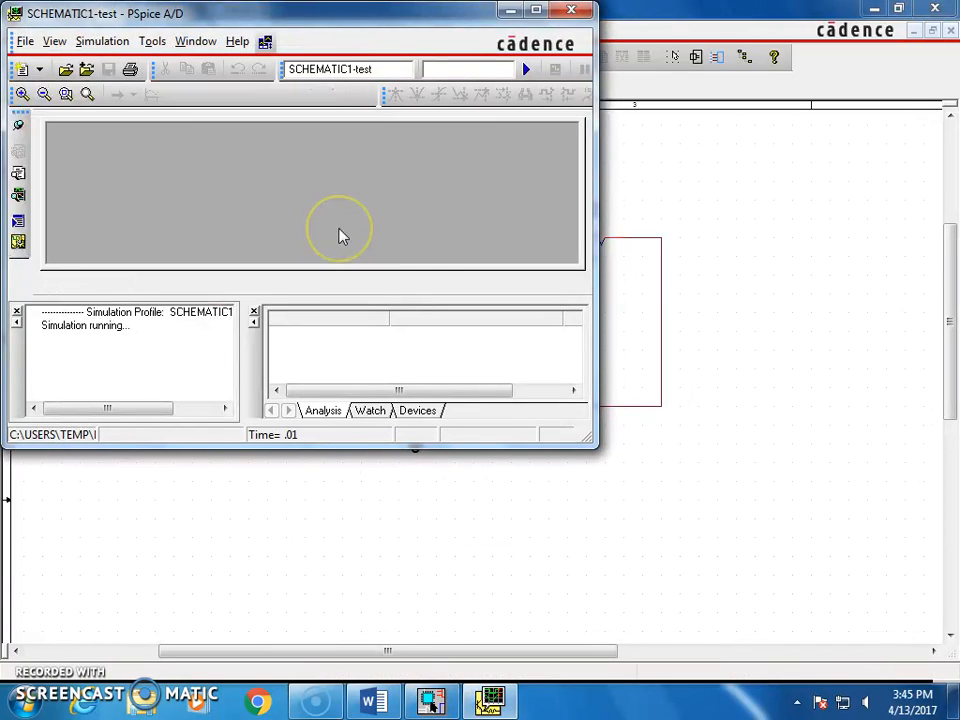
left_click(511, 11)
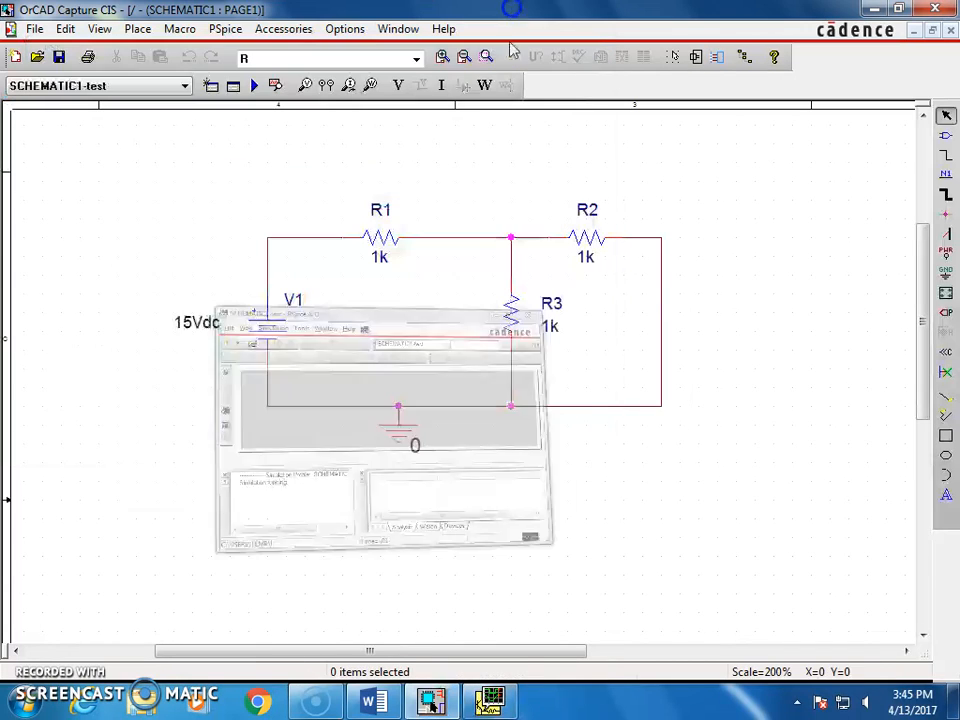
left_click(399, 86)
left_click(440, 88)
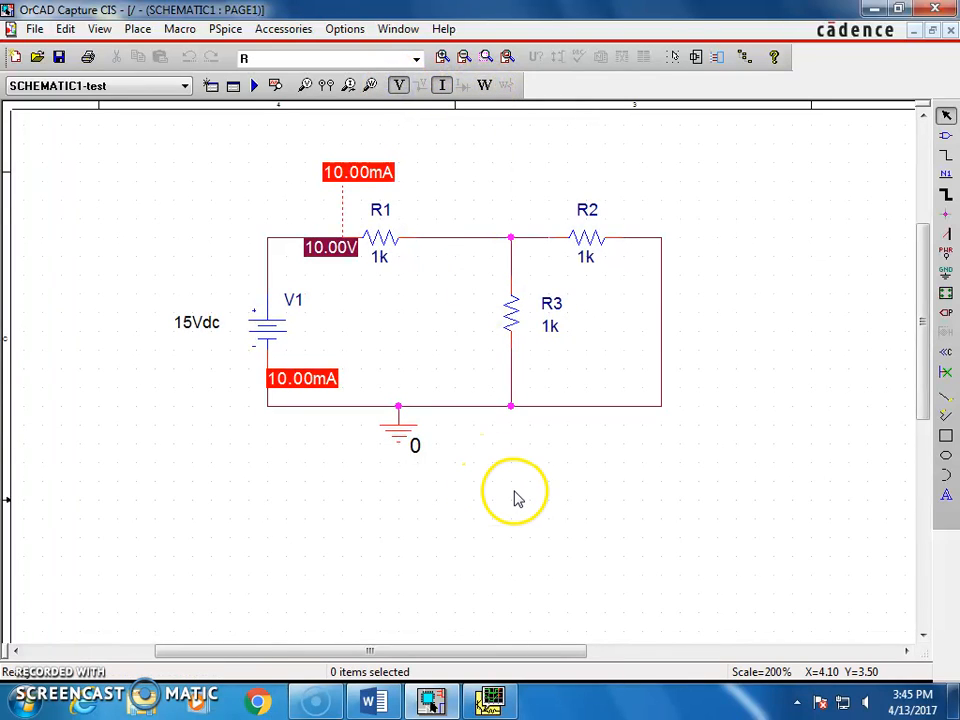
left_click(491, 702)
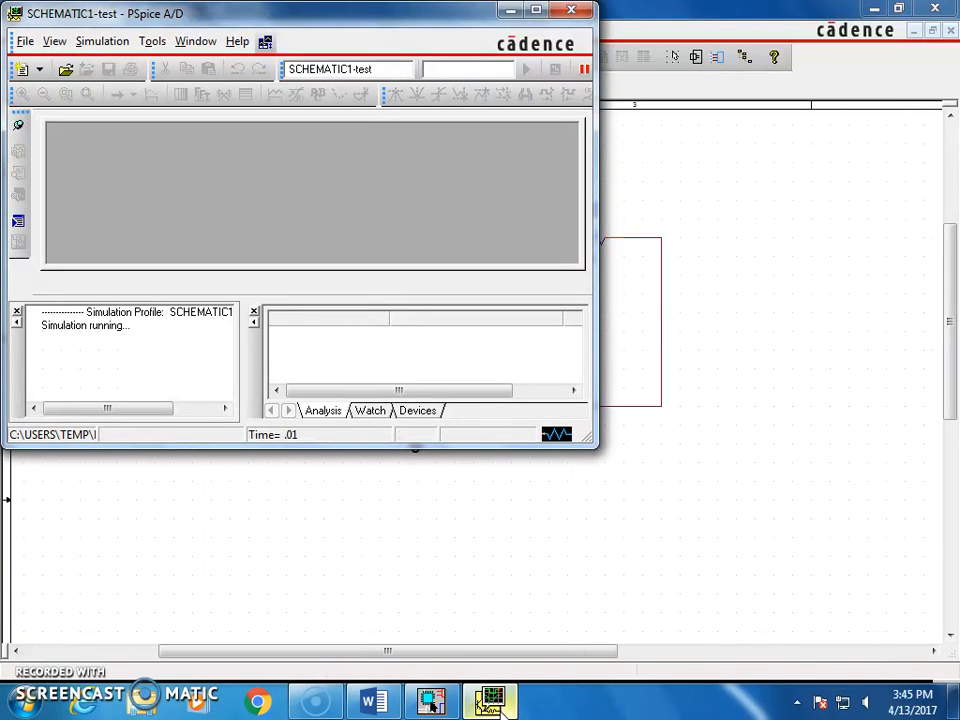
left_click(491, 702)
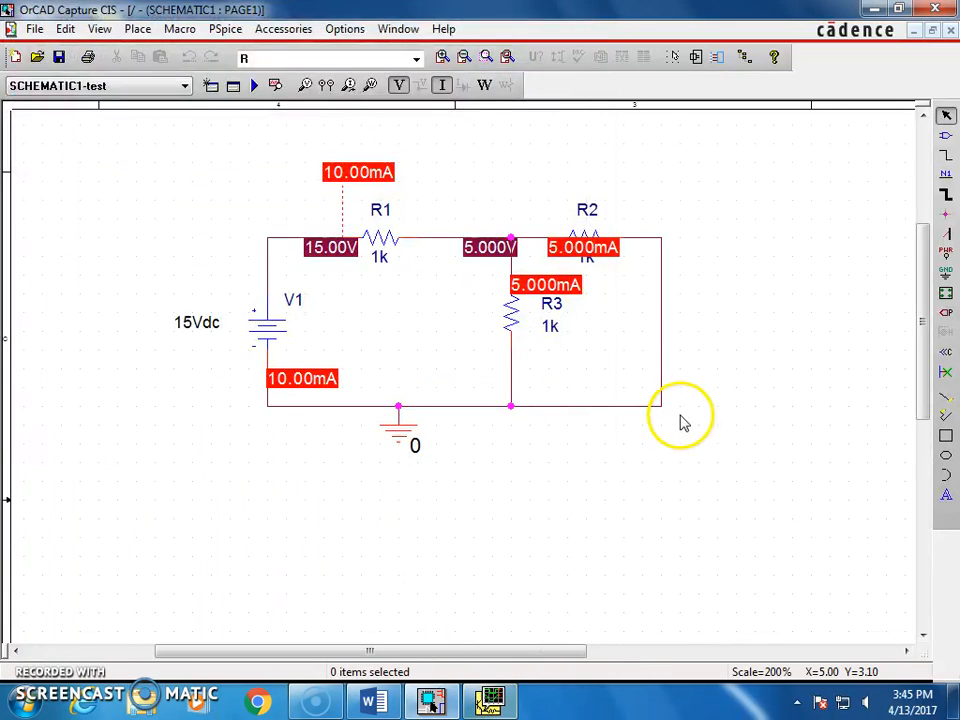
Move the R1–R2 node's voltage label and R2's current label above the circuit, and R3's current label to the left of R3.
left_click(488, 248)
left_click_drag(491, 200, 490, 197)
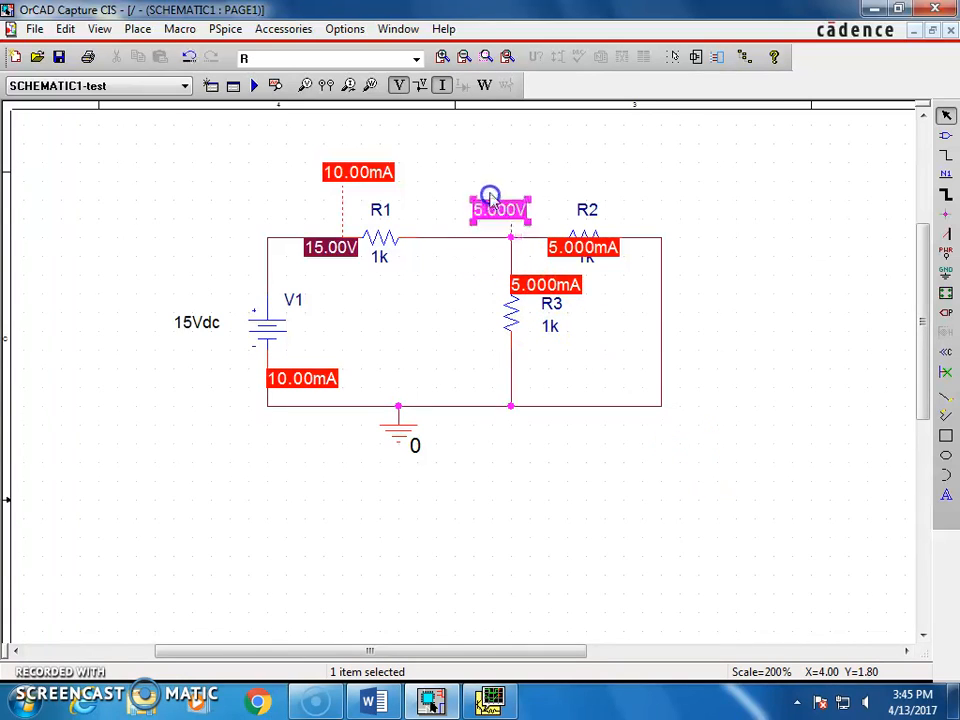
left_click(585, 249)
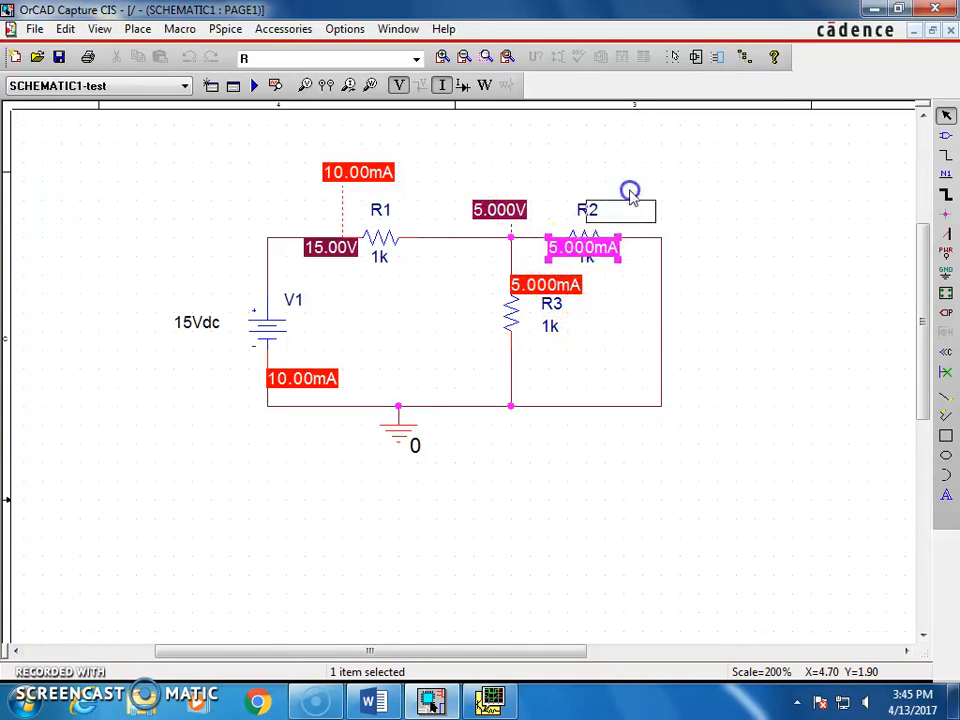
left_click_drag(622, 168, 622, 170)
left_click_drag(546, 283, 435, 305)
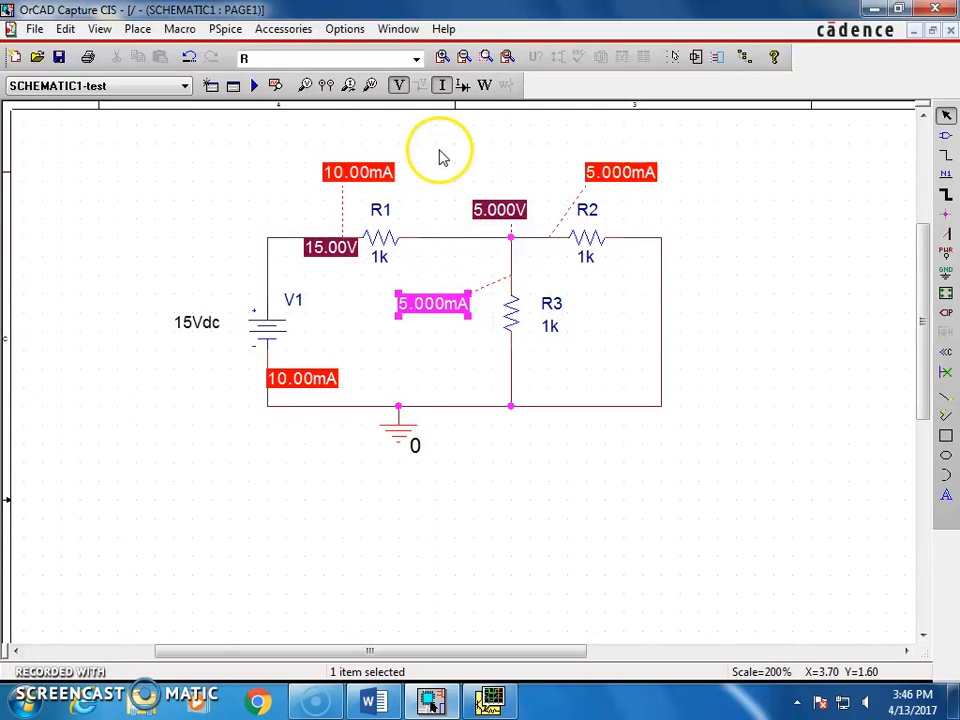
Place voltage differential markers across R1, view the resulting trace in a maximized PSpice A/D window, and return to the schematic.
left_click(326, 88)
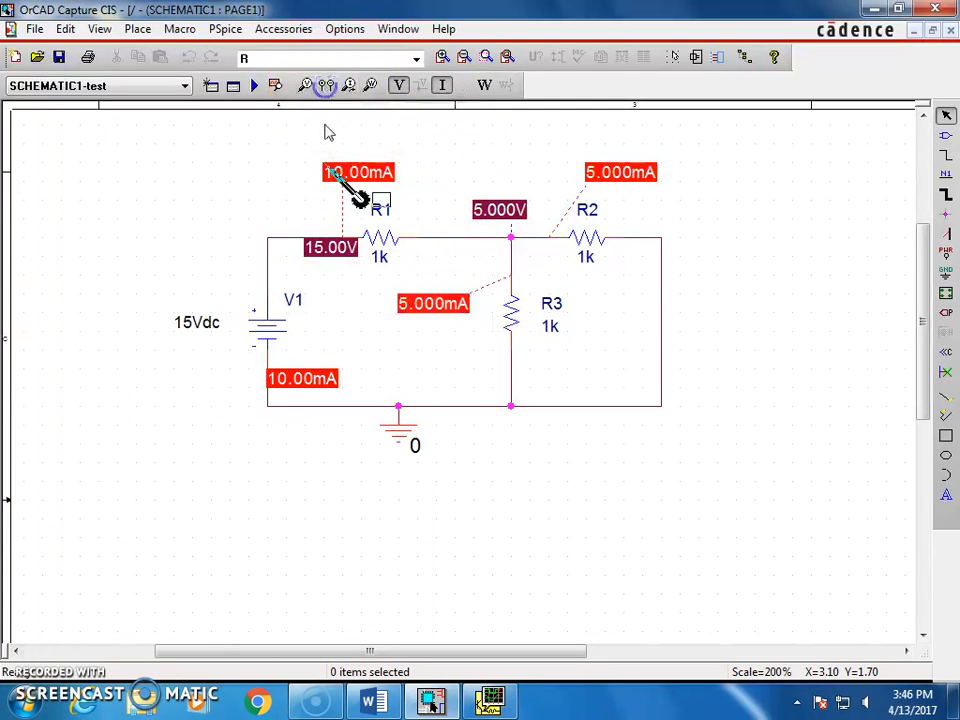
left_click(279, 247)
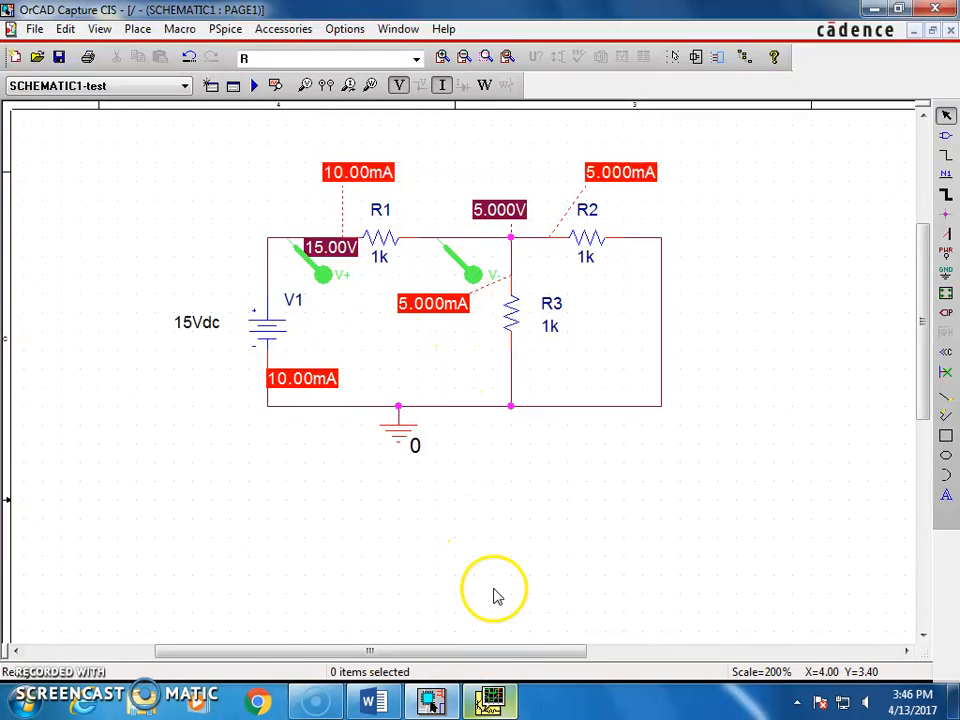
left_click(490, 703)
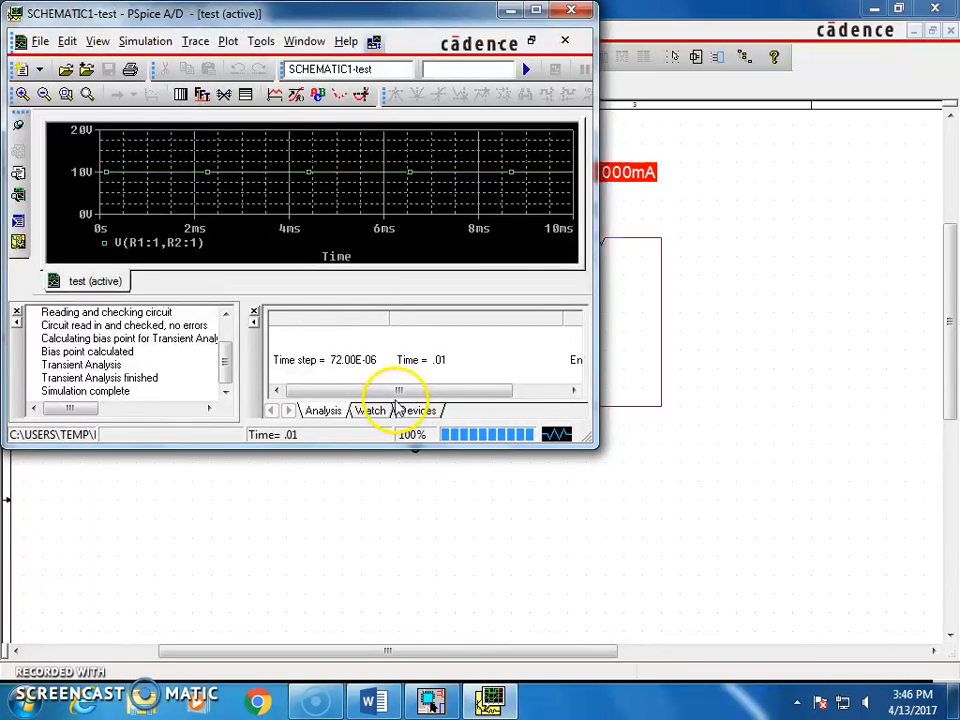
double_click(354, 15)
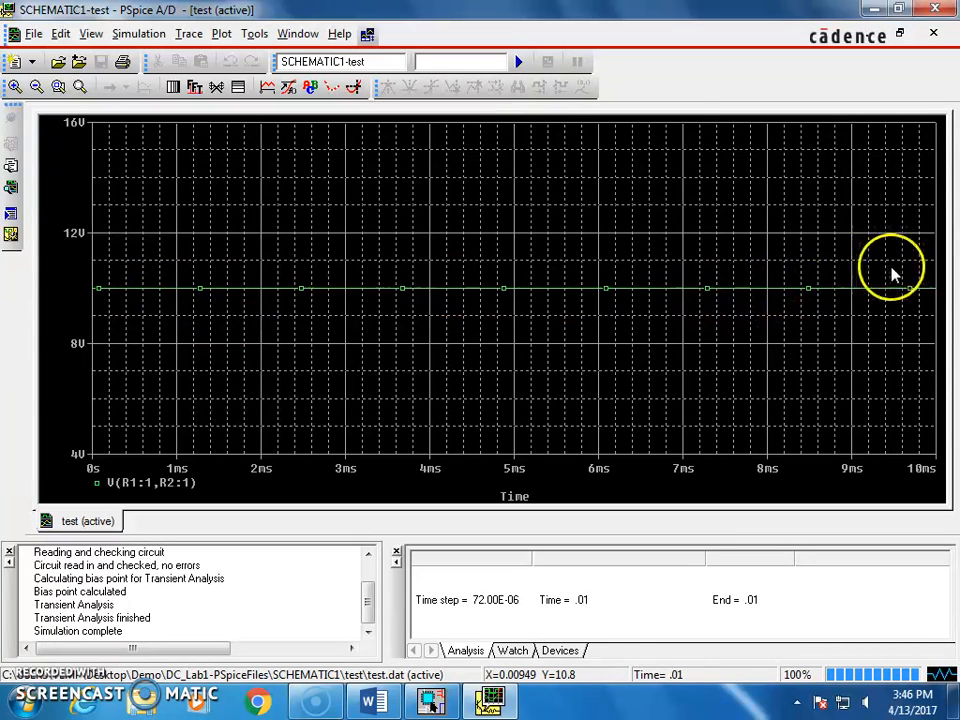
left_click(870, 14)
Delete the voltage differential markers around R1 and hide the bias voltage and current displays.
left_click(470, 272)
key("Delete")
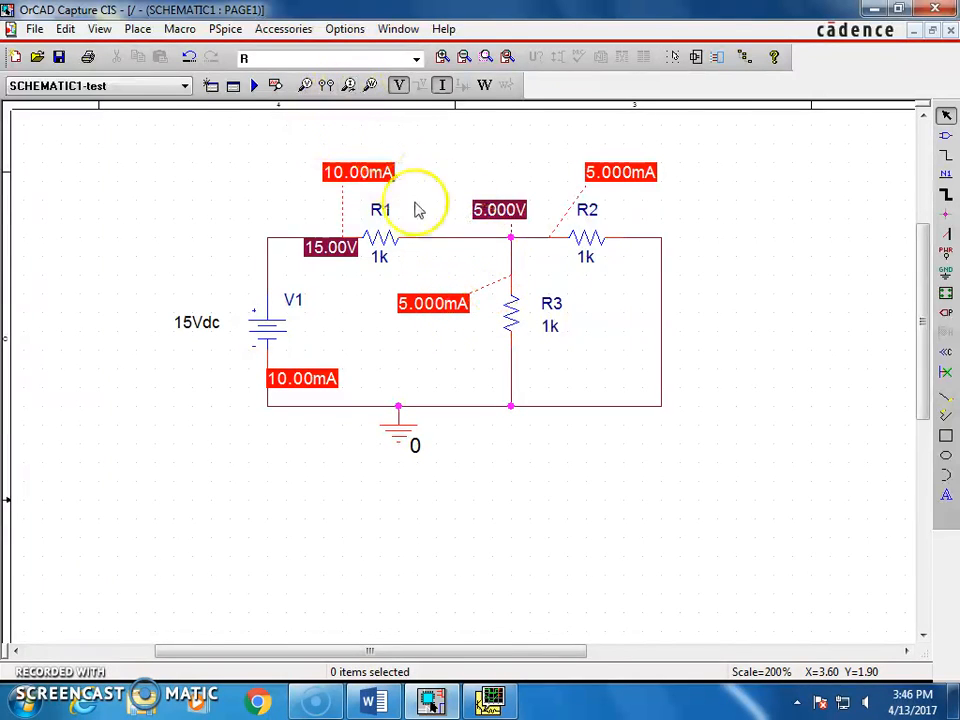
left_click(398, 85)
left_click(441, 85)
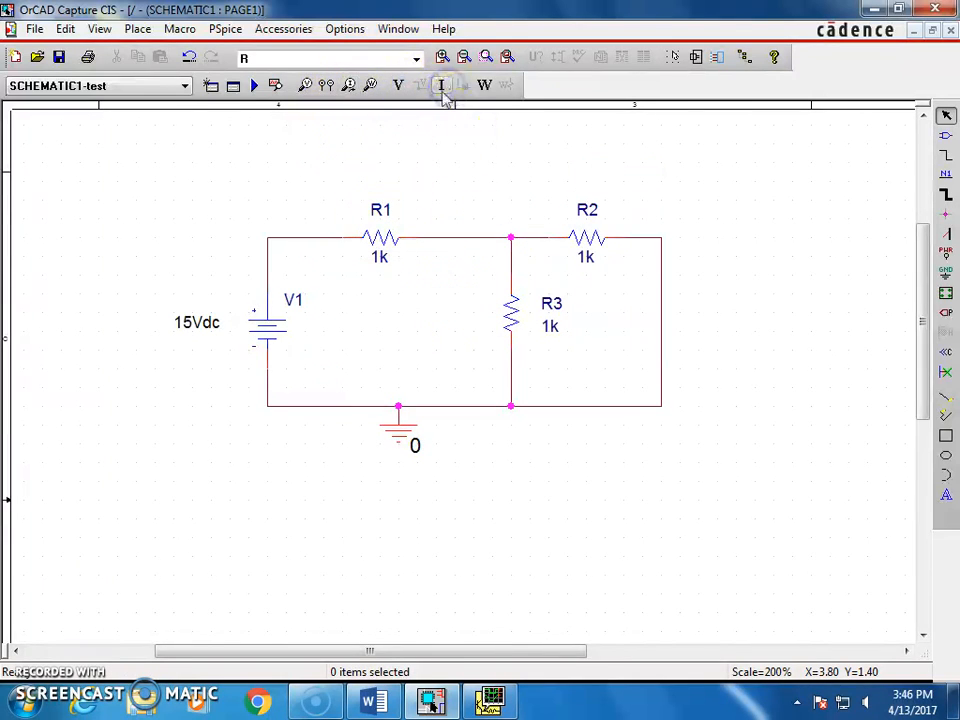
Place a current marker on R3's lower pin, view its current trace in PSpice A/D, and return to the schematic.
left_click(350, 86)
left_click(514, 368)
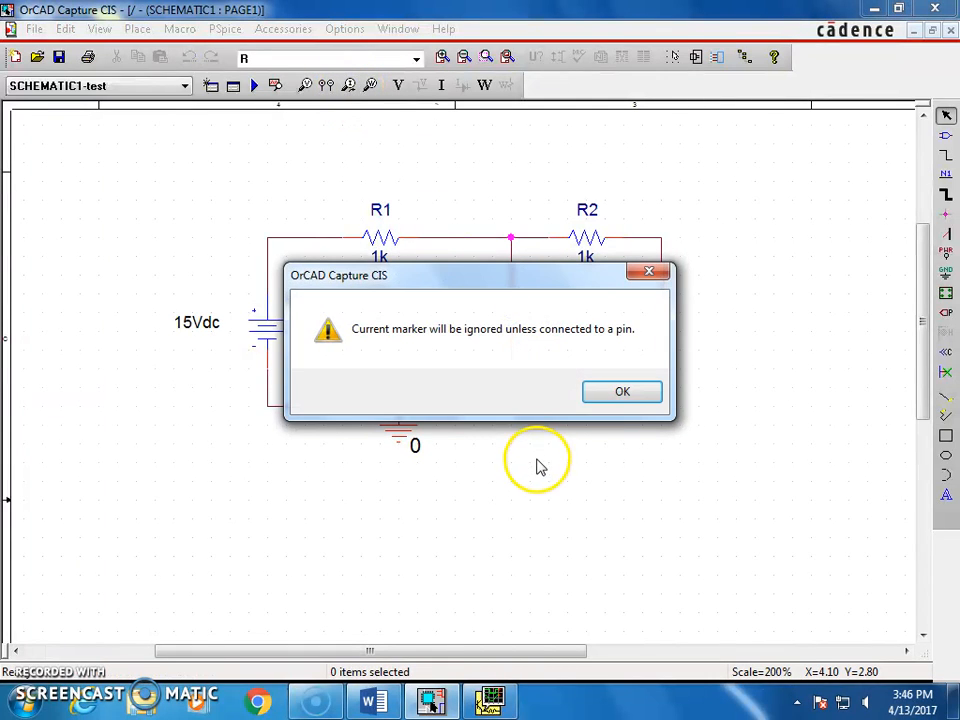
left_click(617, 392)
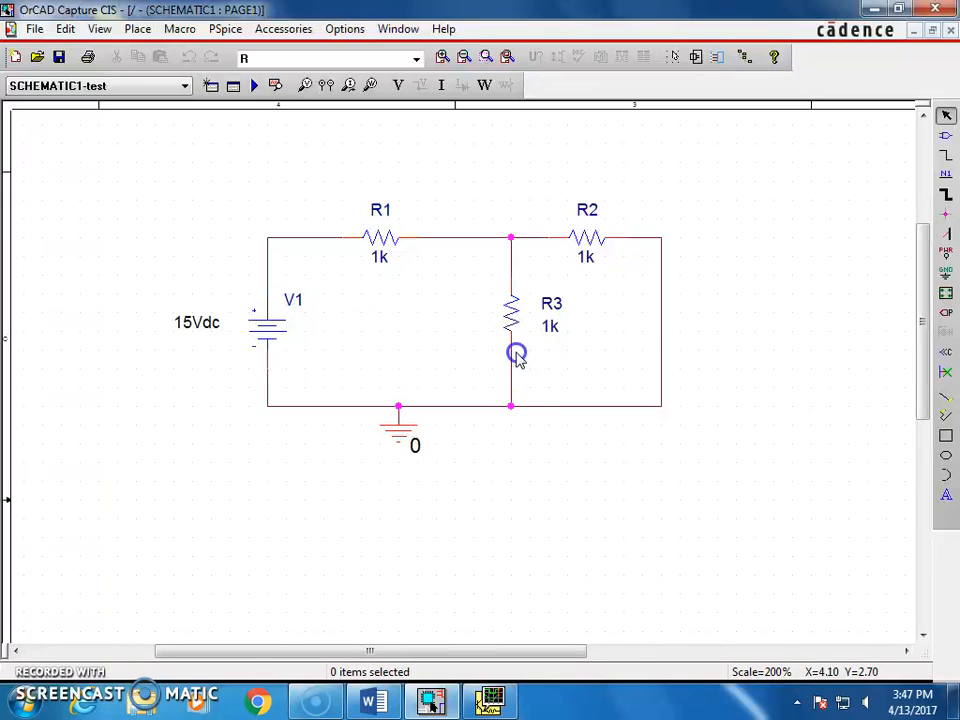
left_click(490, 700)
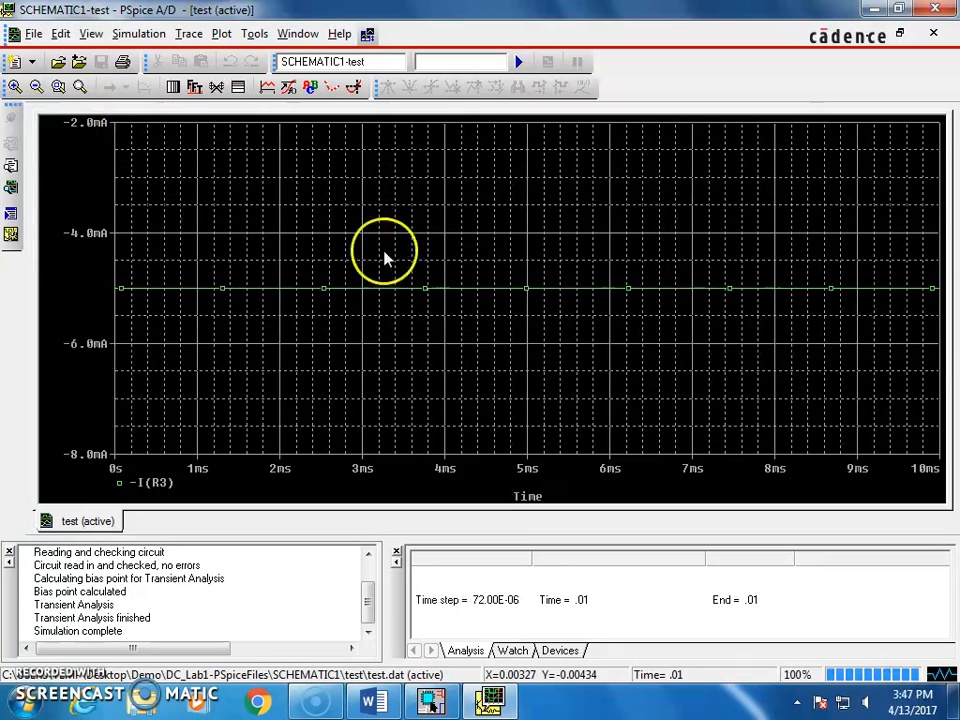
left_click(875, 10)
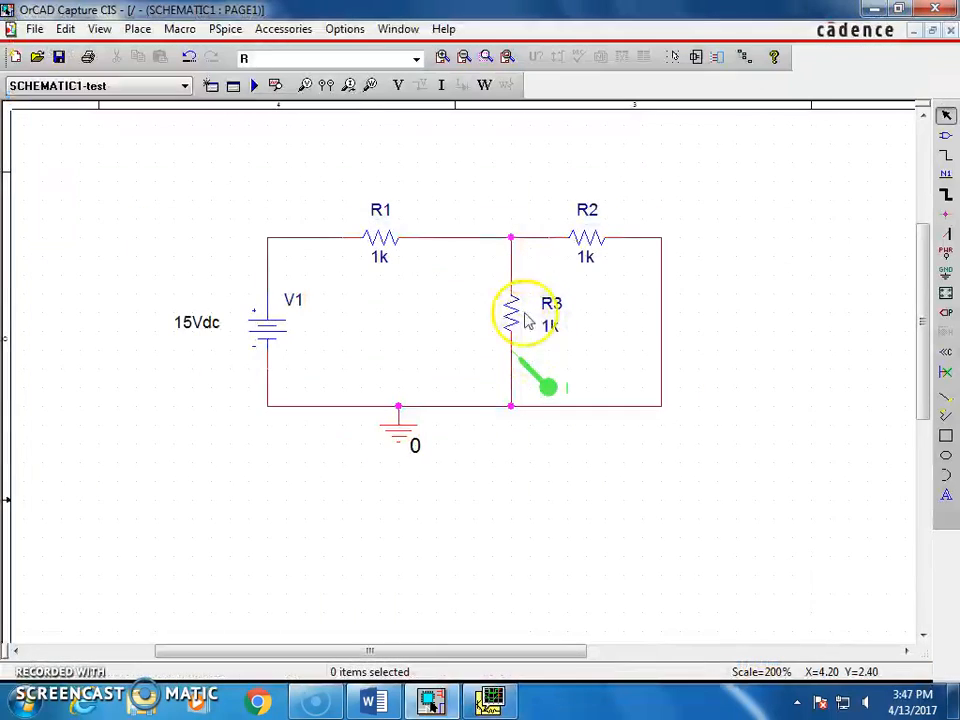
Select the current marker on R3's lower pin.
left_click(558, 404)
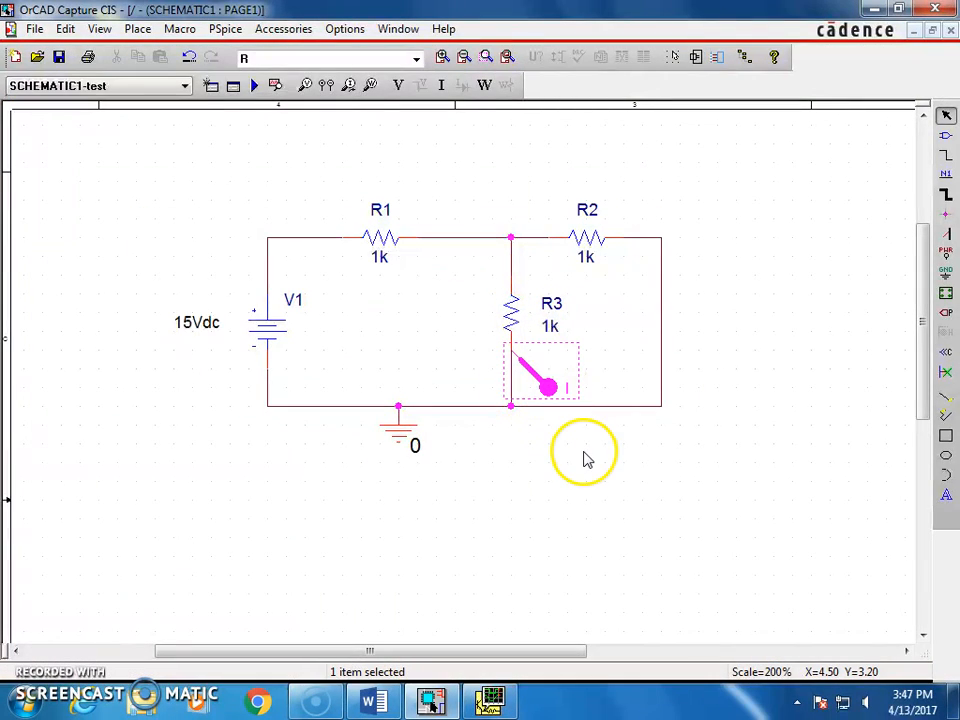